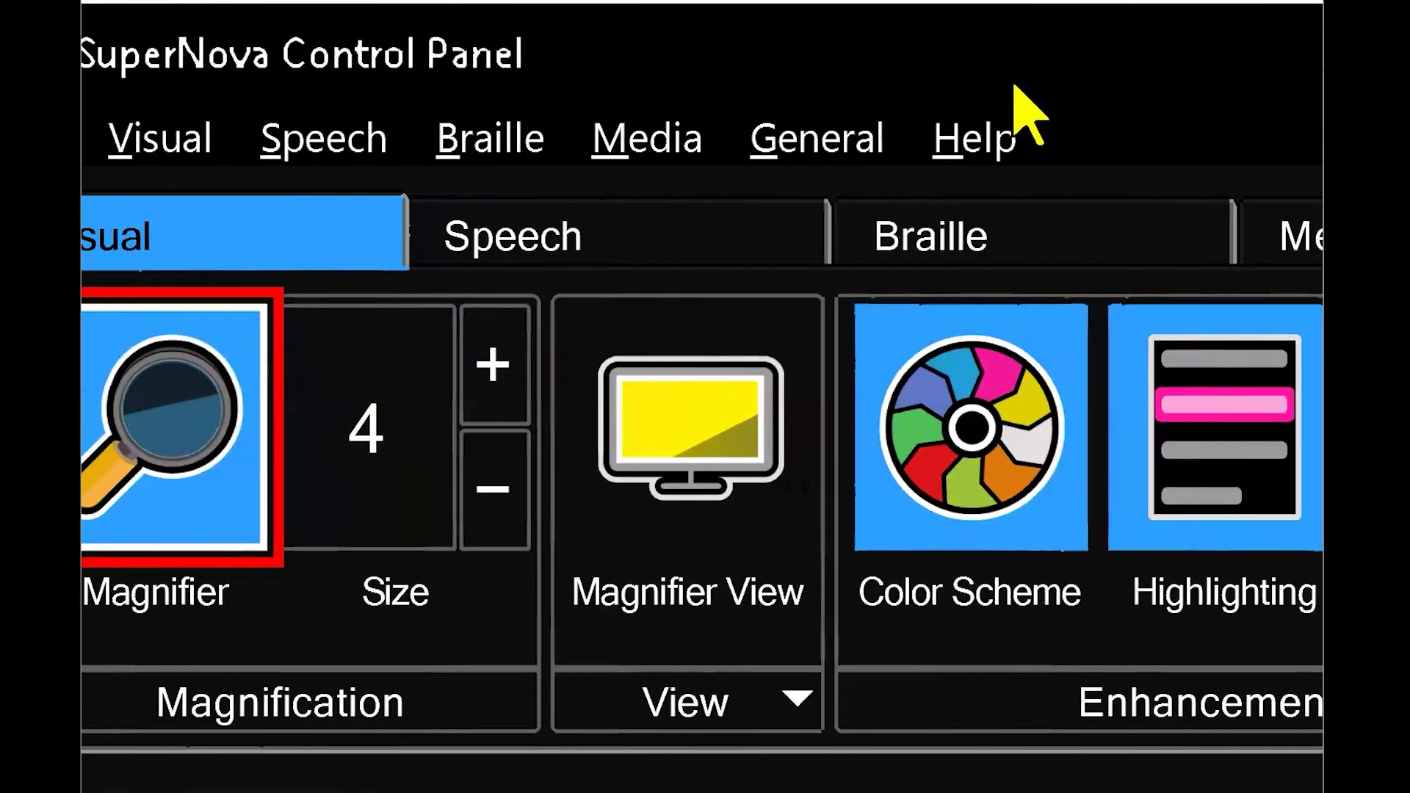
# View and close SuperNova's About information, then show the extra help options from More
pyautogui.click(985, 158)
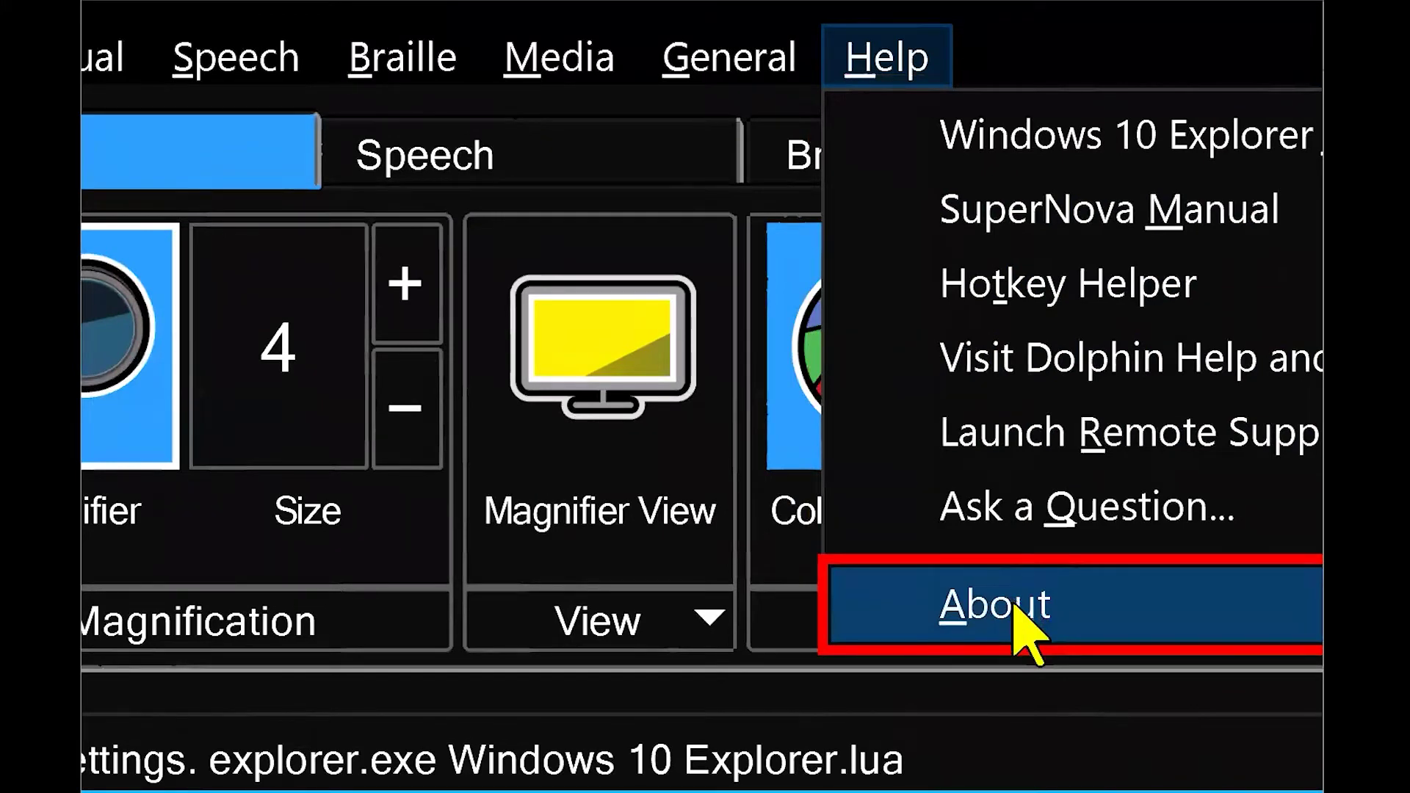
pyautogui.click(1013, 608)
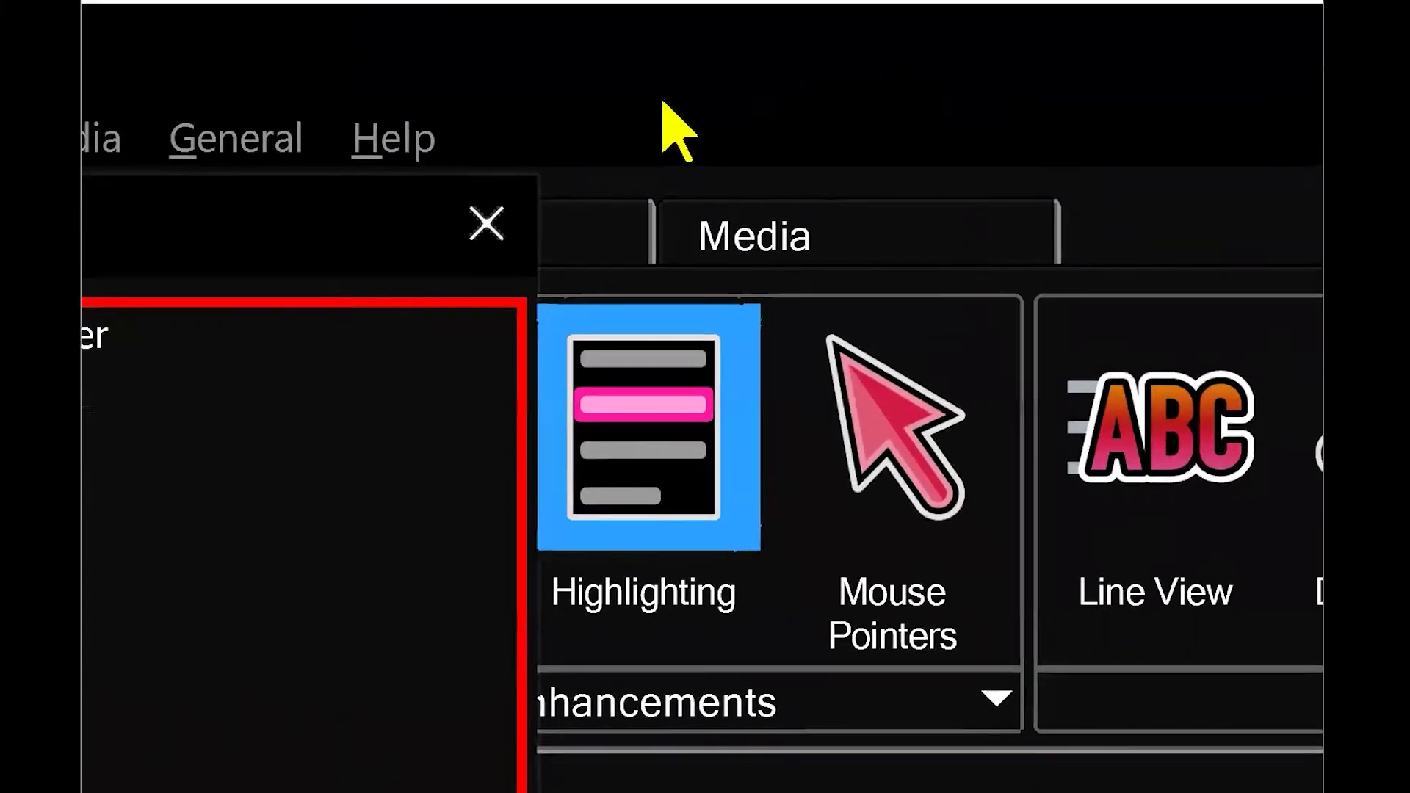
pyautogui.click(481, 294)
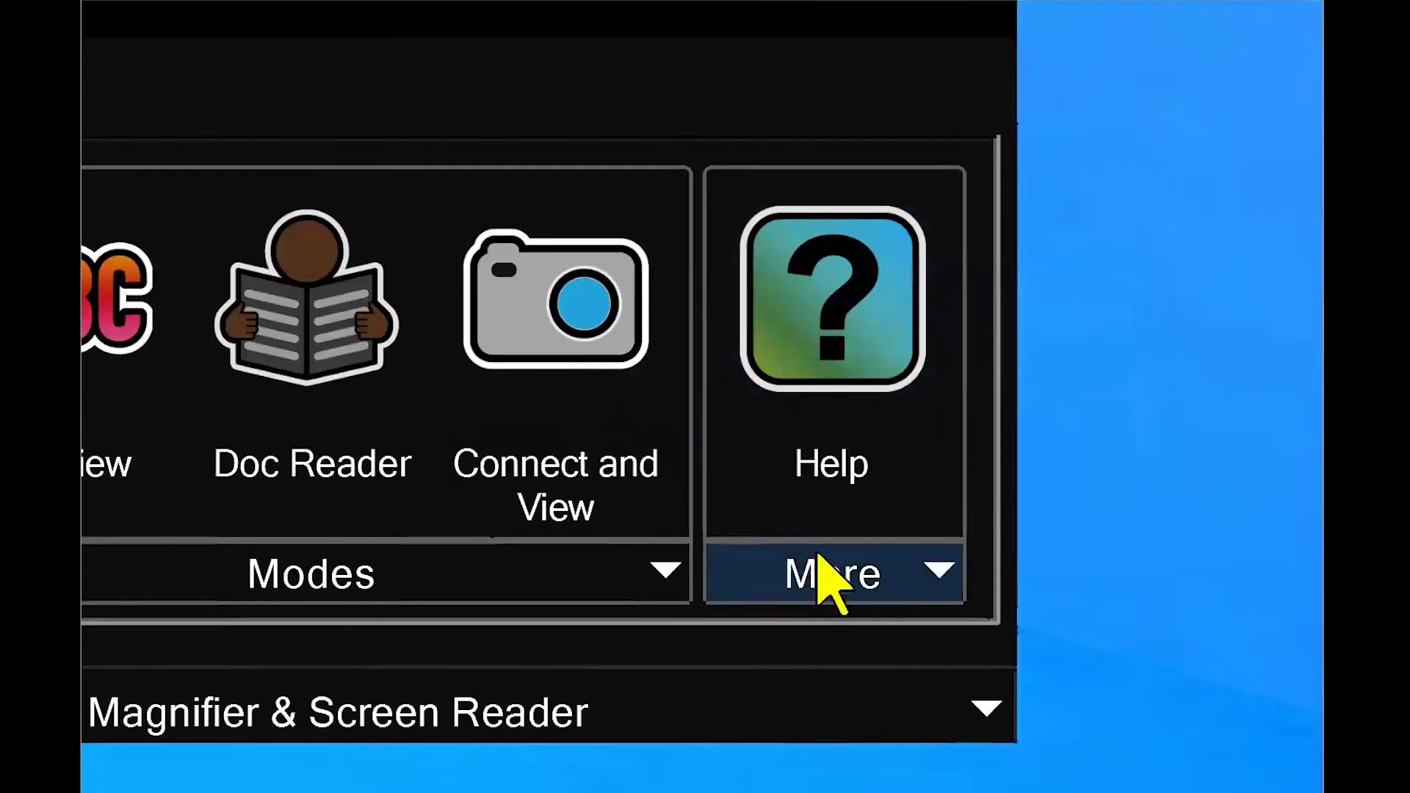
pyautogui.click(818, 555)
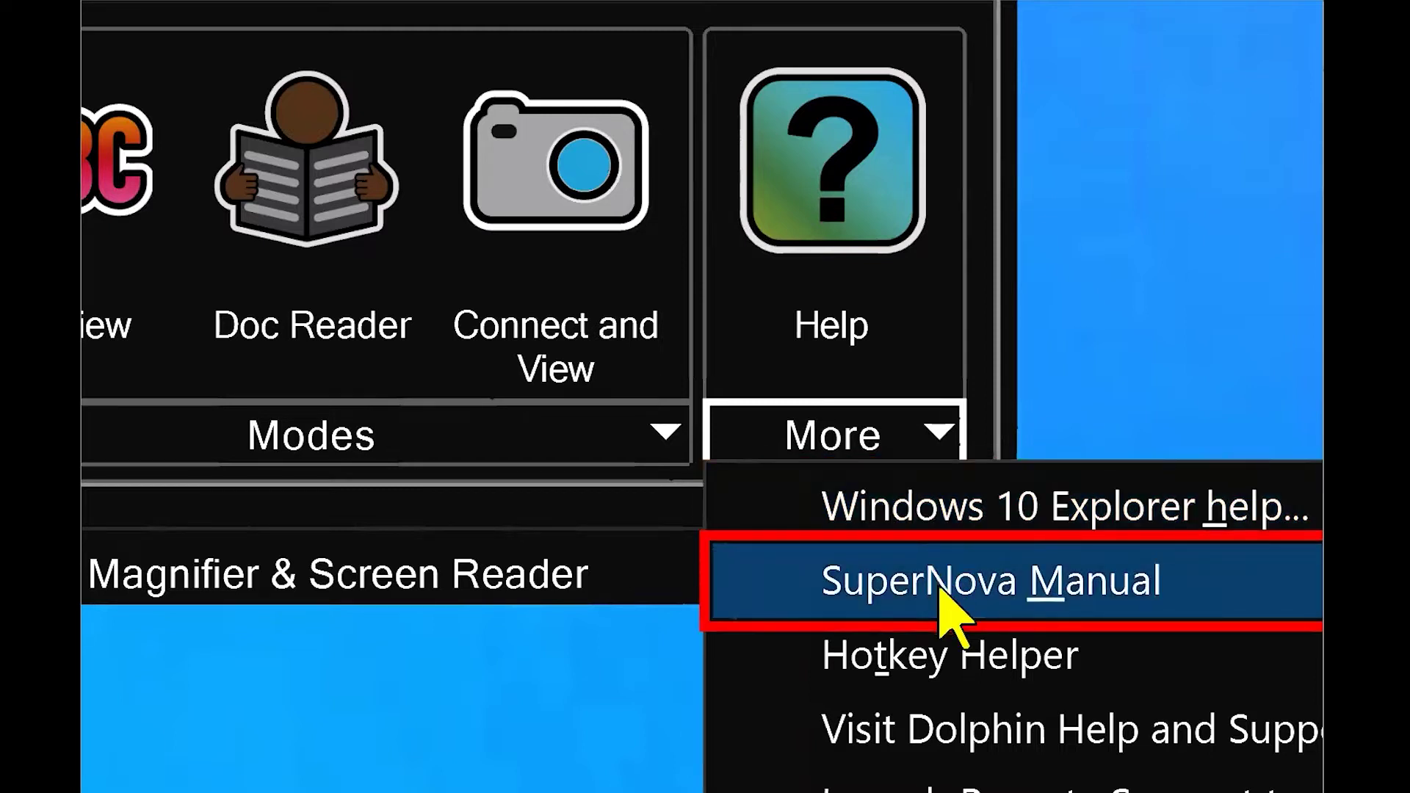
# Open the SuperNova Manual and go to Hotkey Helper under the 'How to find help' chapter
pyautogui.click(940, 591)
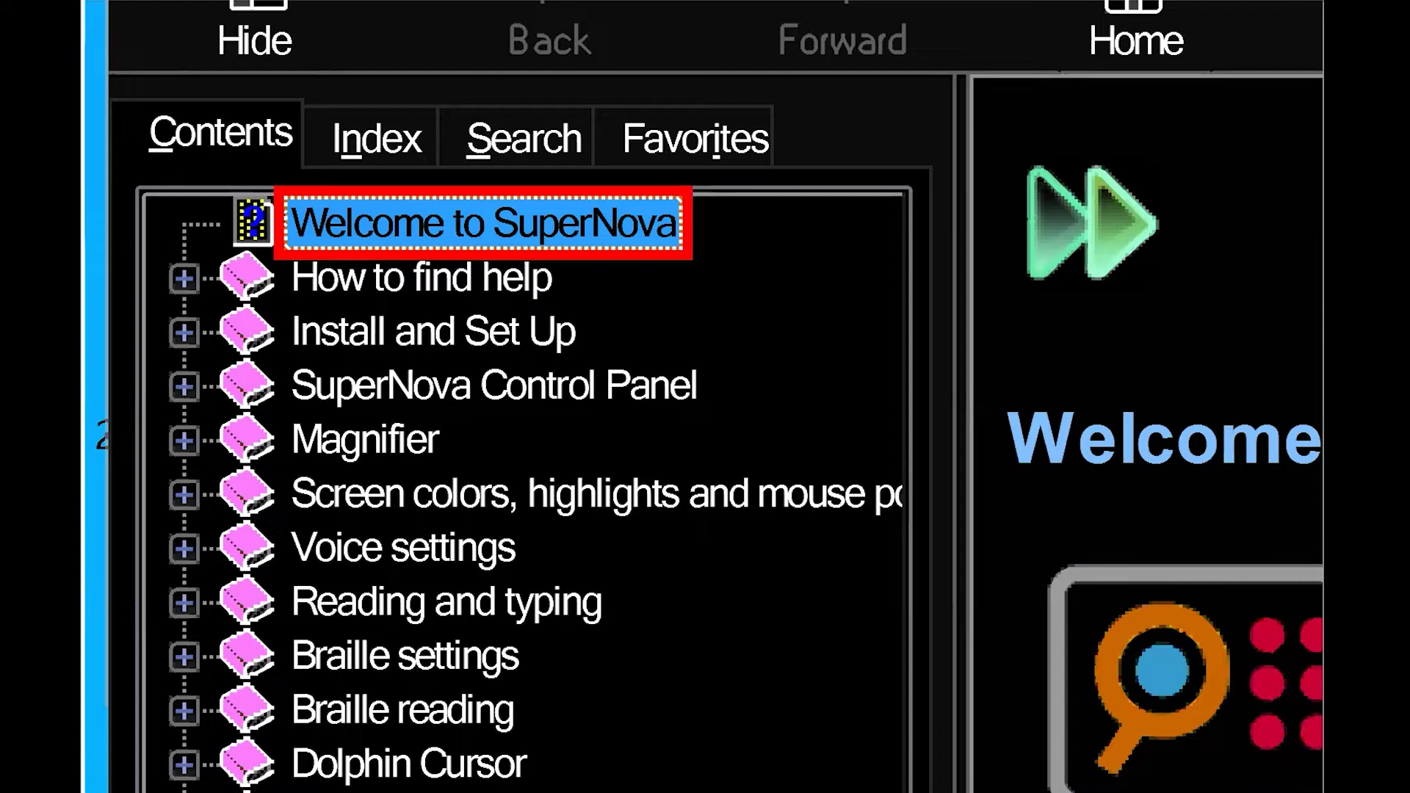
pyautogui.press('Down')
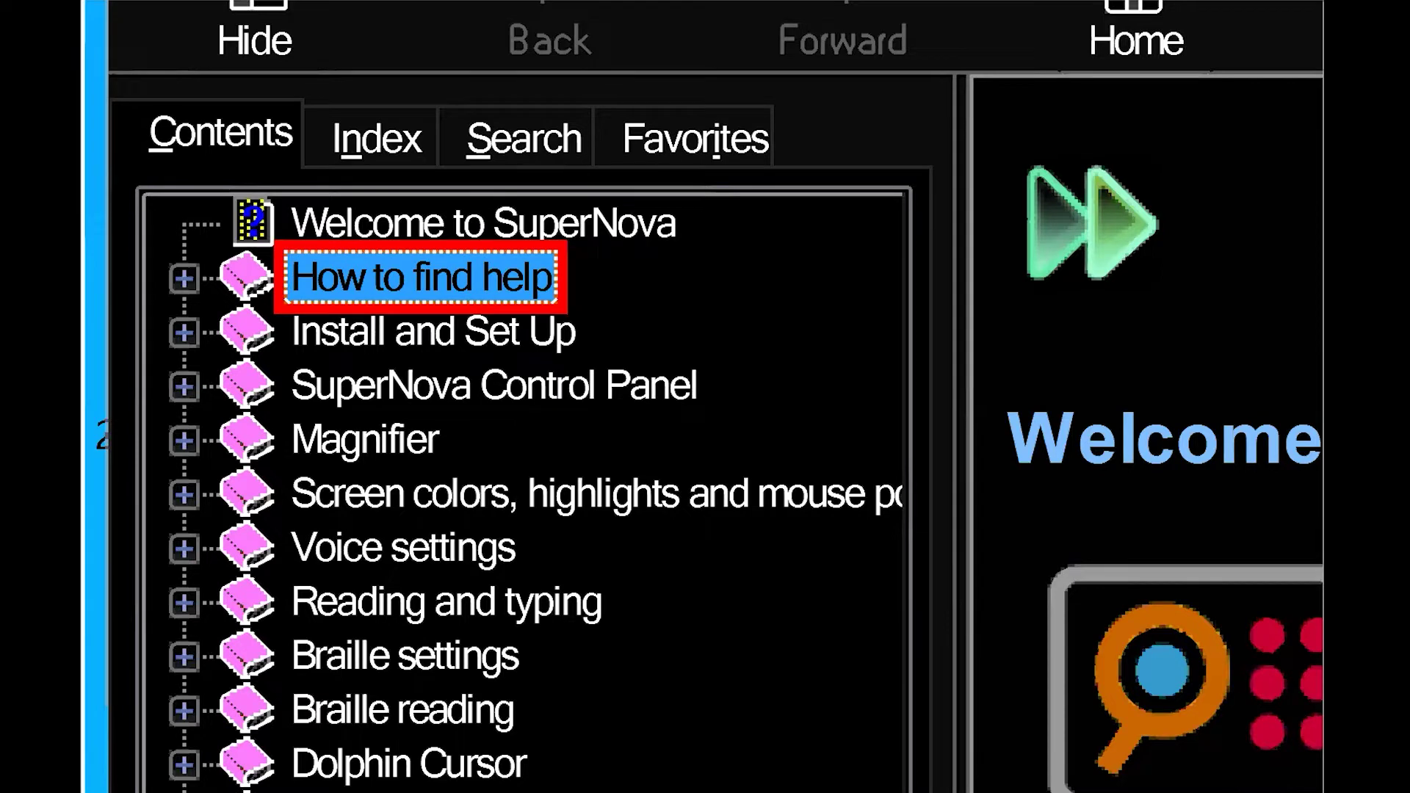
pyautogui.press('Return')
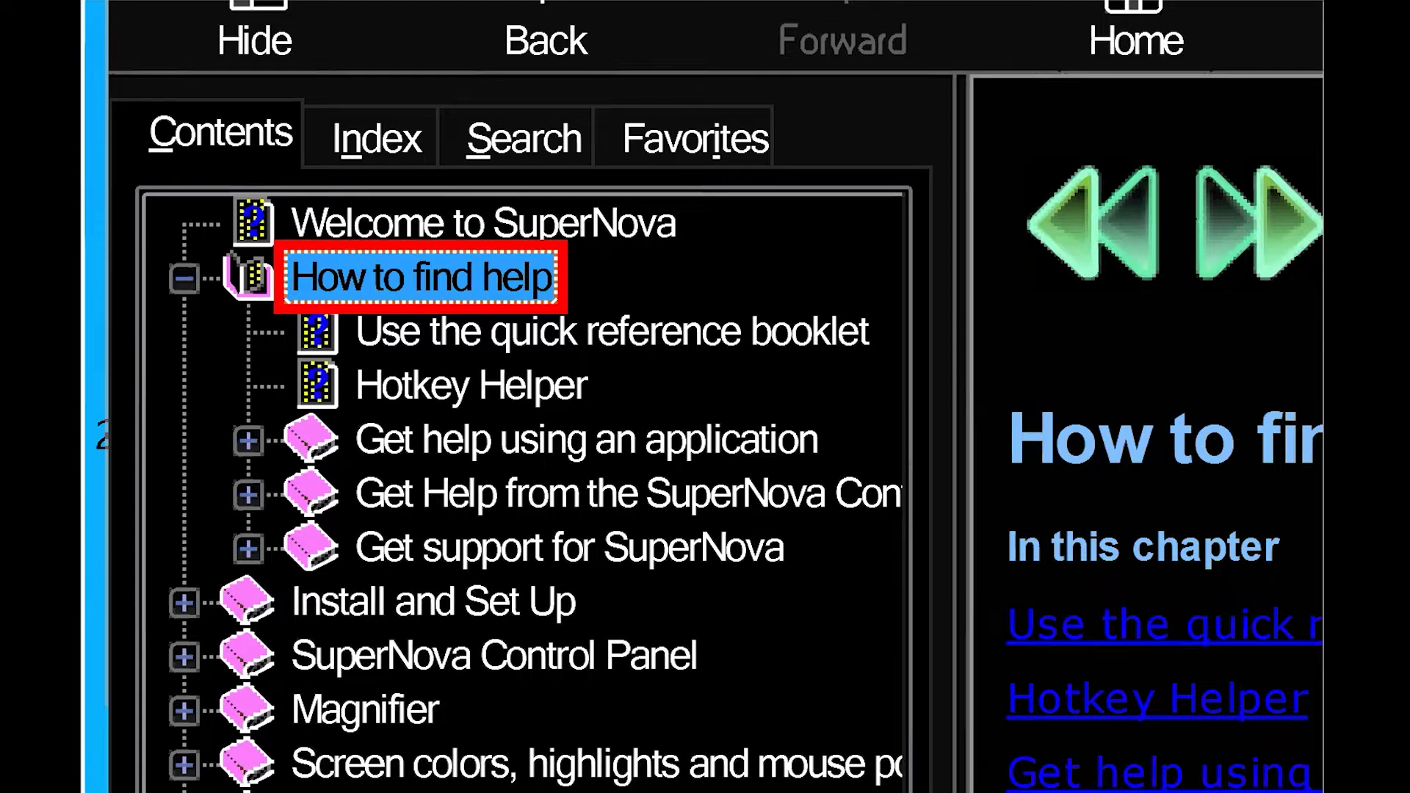
pyautogui.click(613, 332)
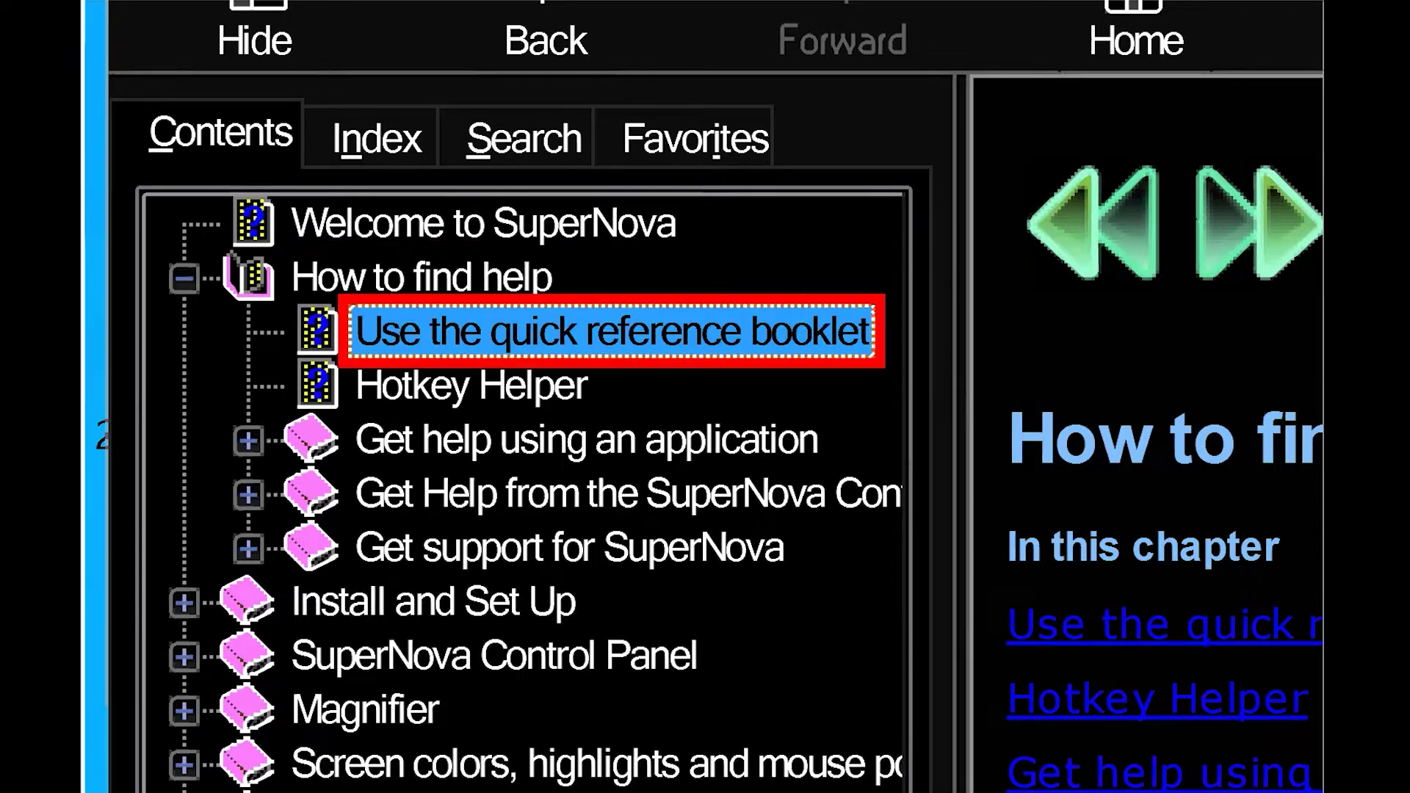
pyautogui.click(471, 385)
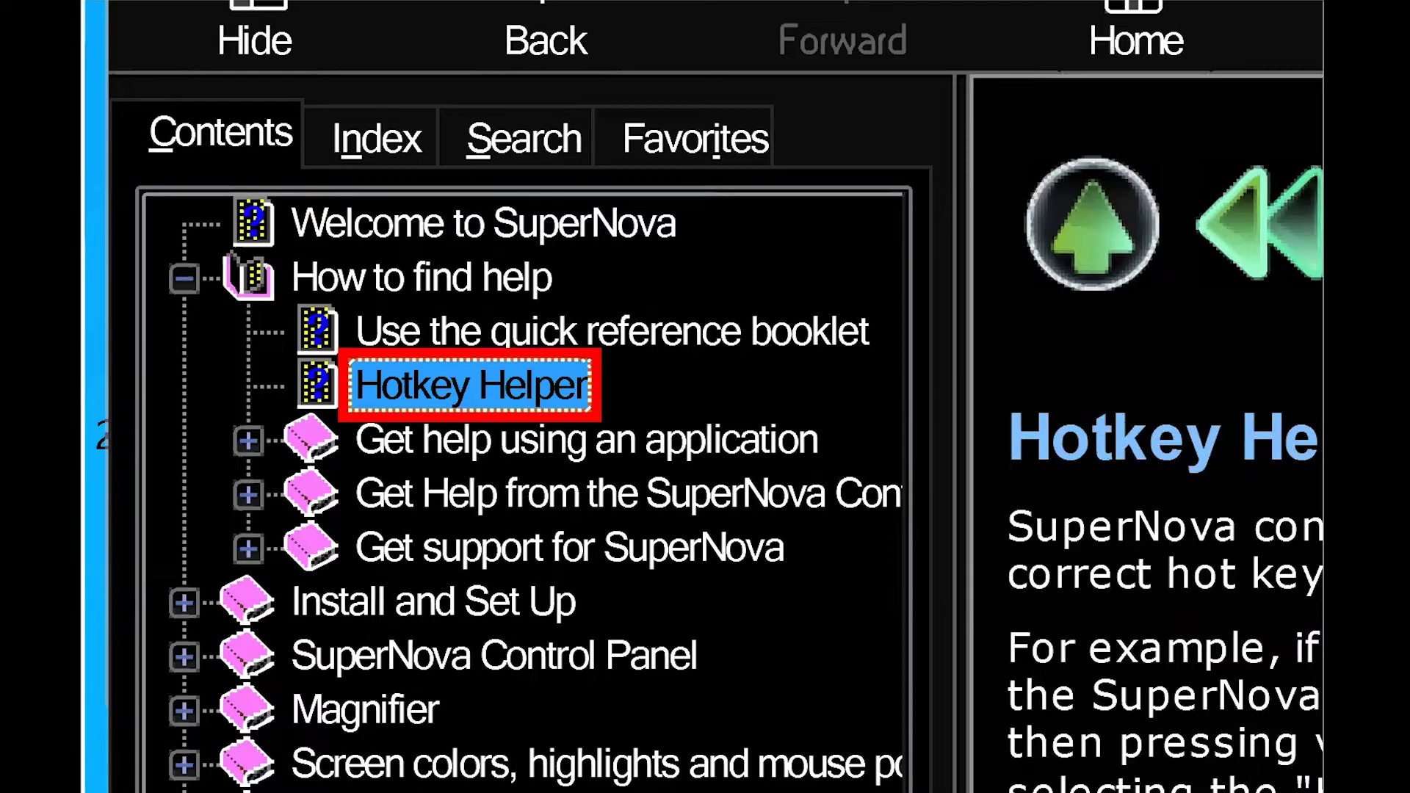
pyautogui.press('Tab')
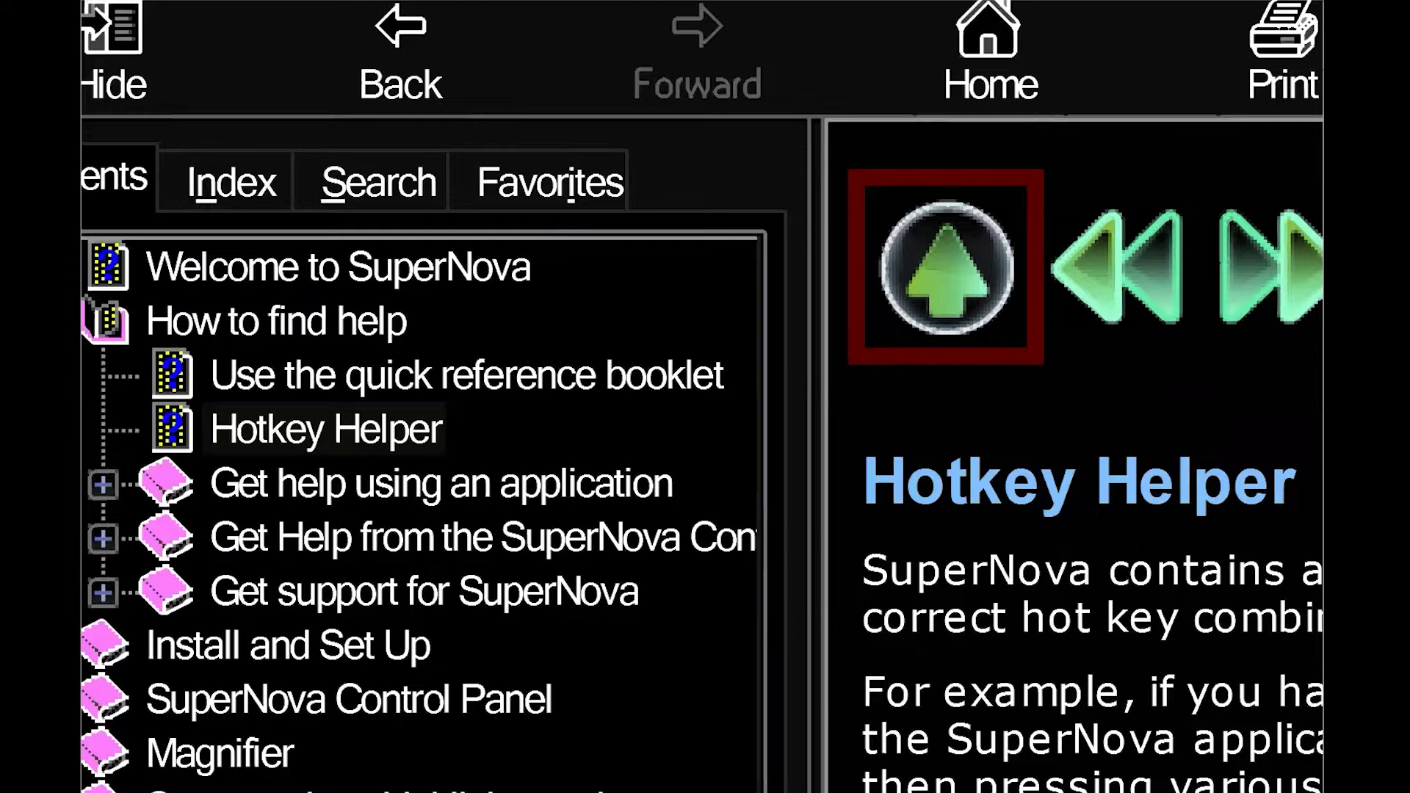
pyautogui.press('Tab')
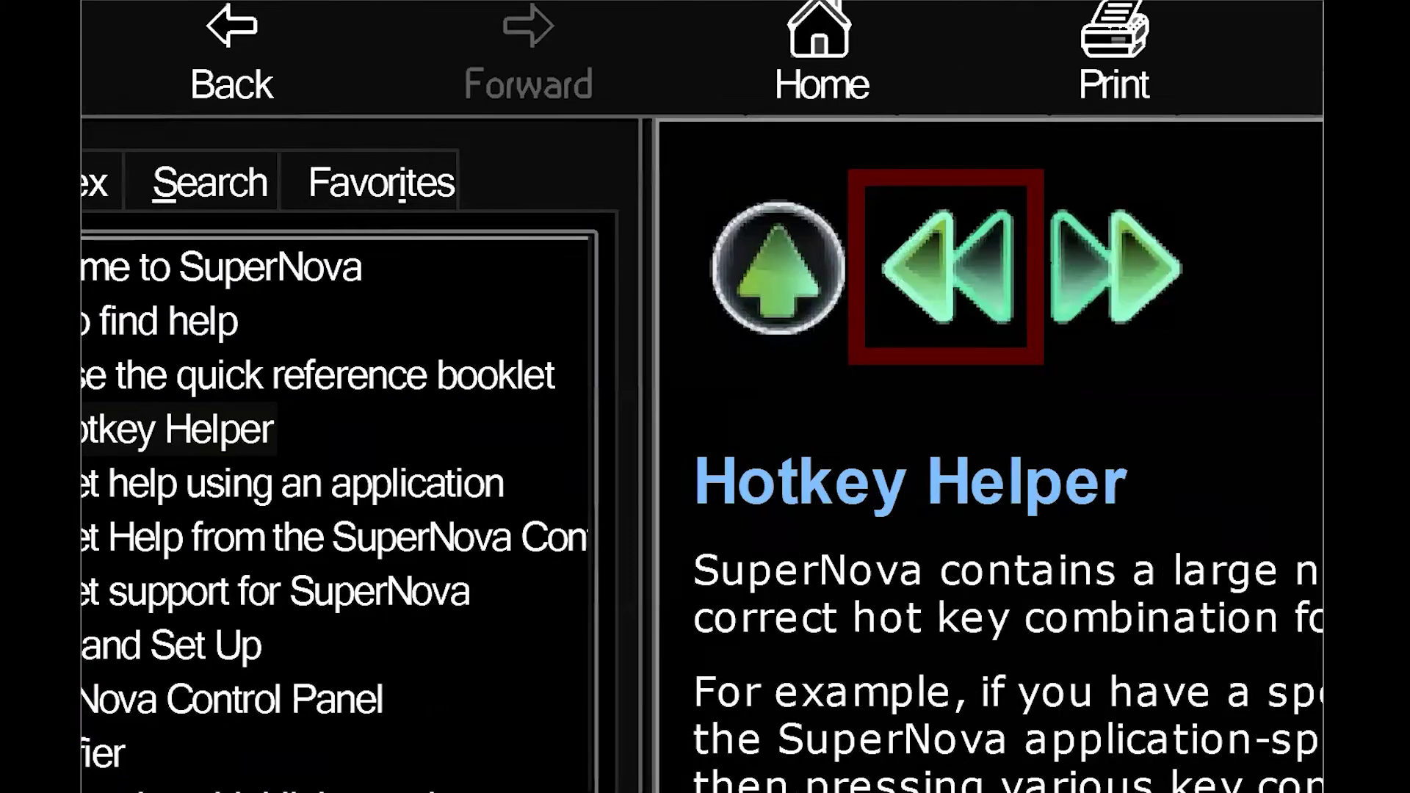
pyautogui.press('Tab')
pyautogui.press('Tab')
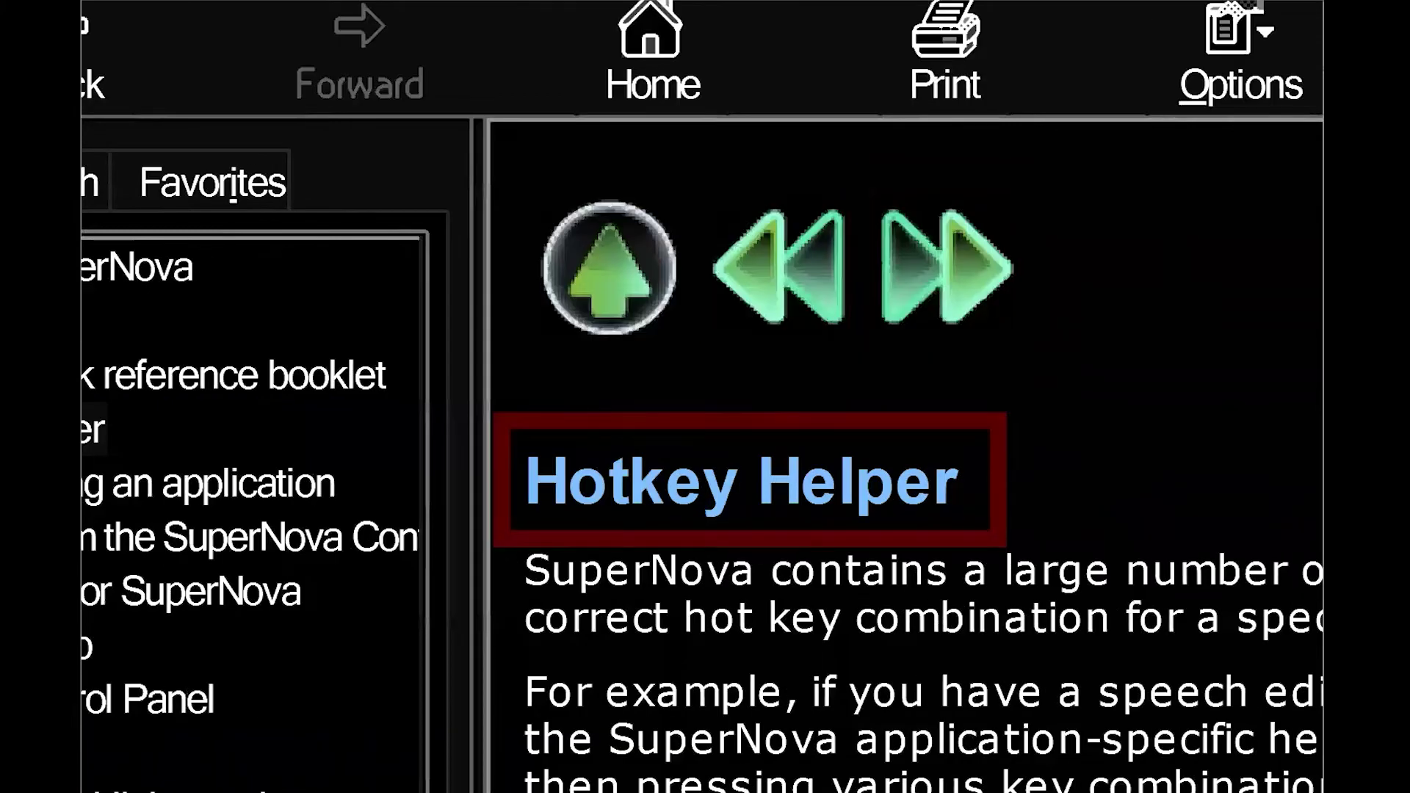
pyautogui.press('Down')
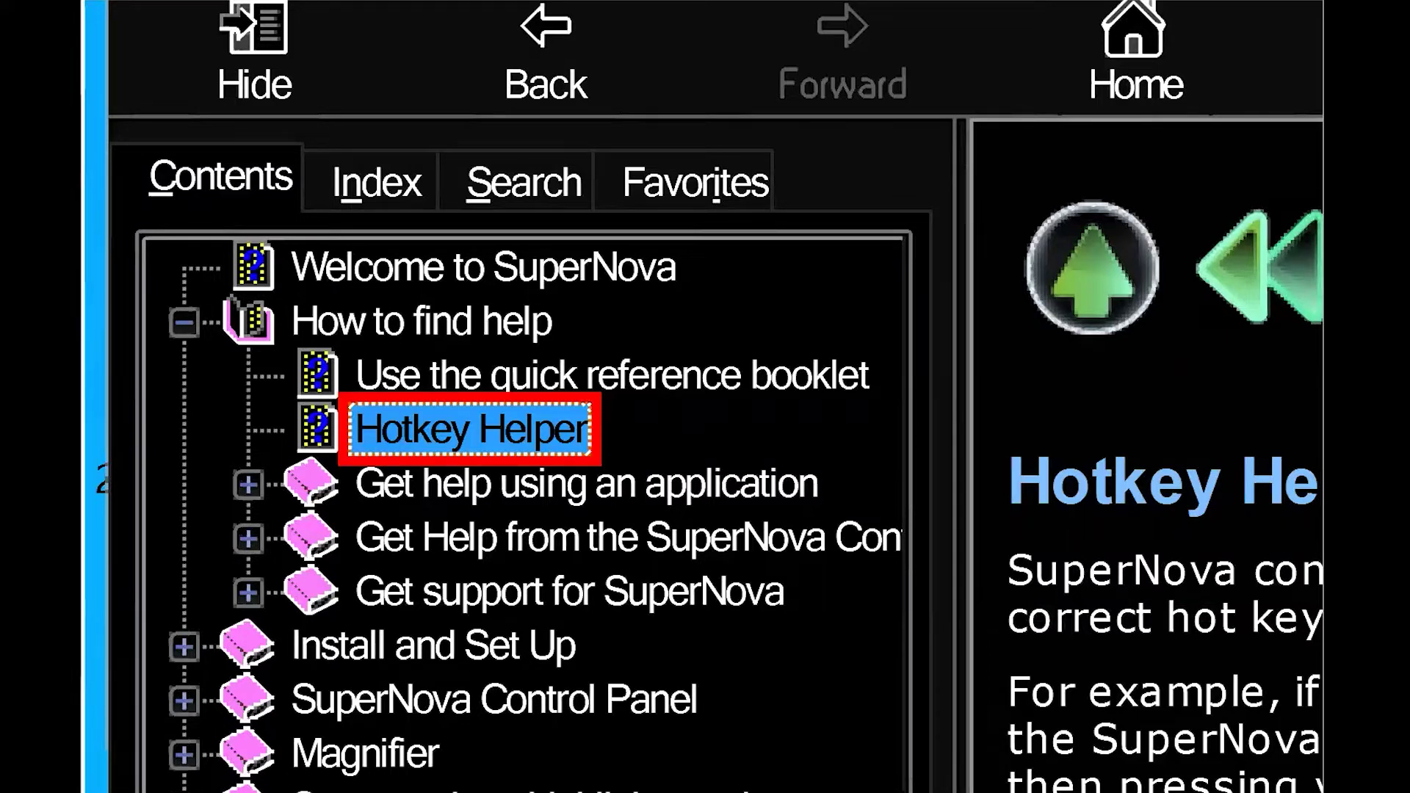
# Expand 'Get support for SuperNova' in the manual and step focus into its topic pane links
pyautogui.press('Down')
pyautogui.press('Down')
pyautogui.press('Down')
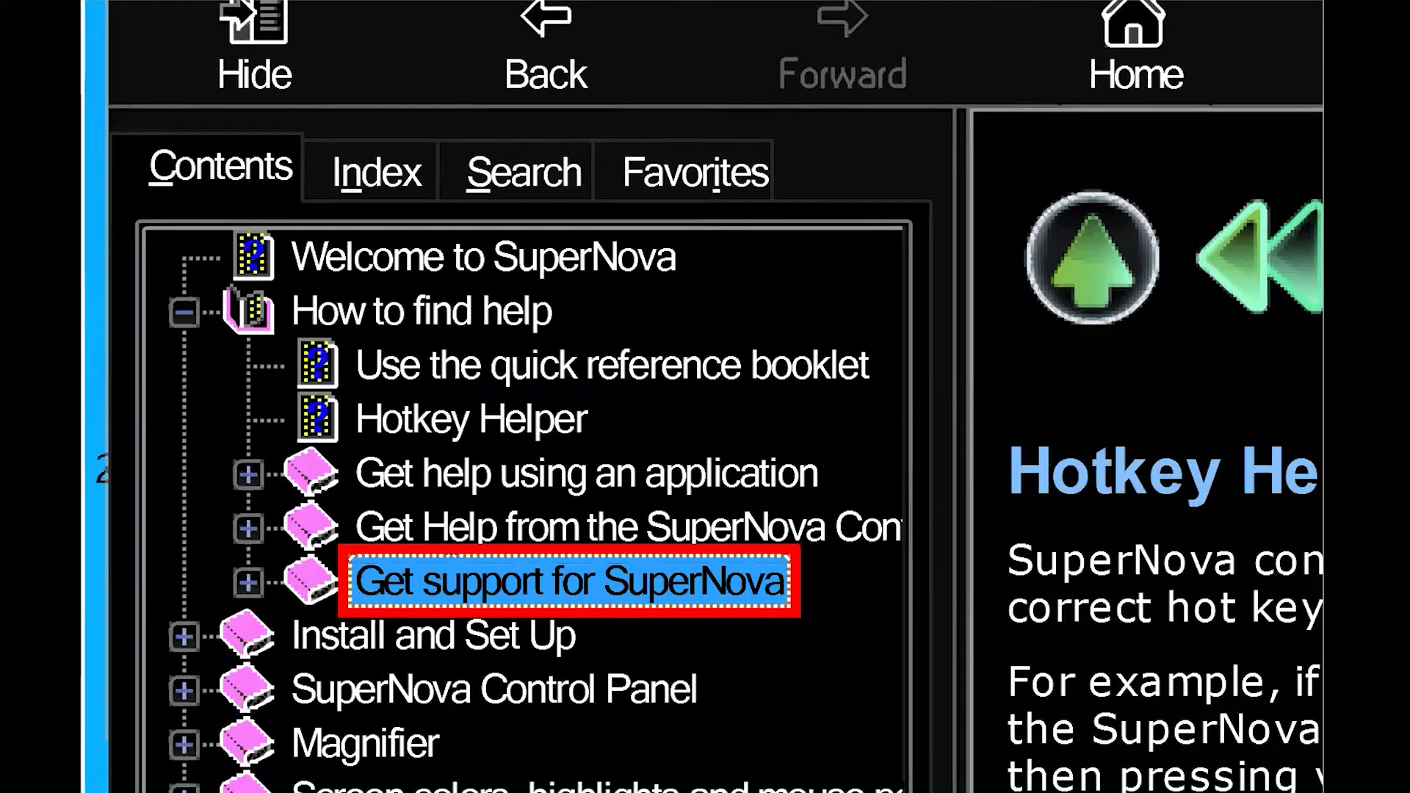
pyautogui.press('Right')
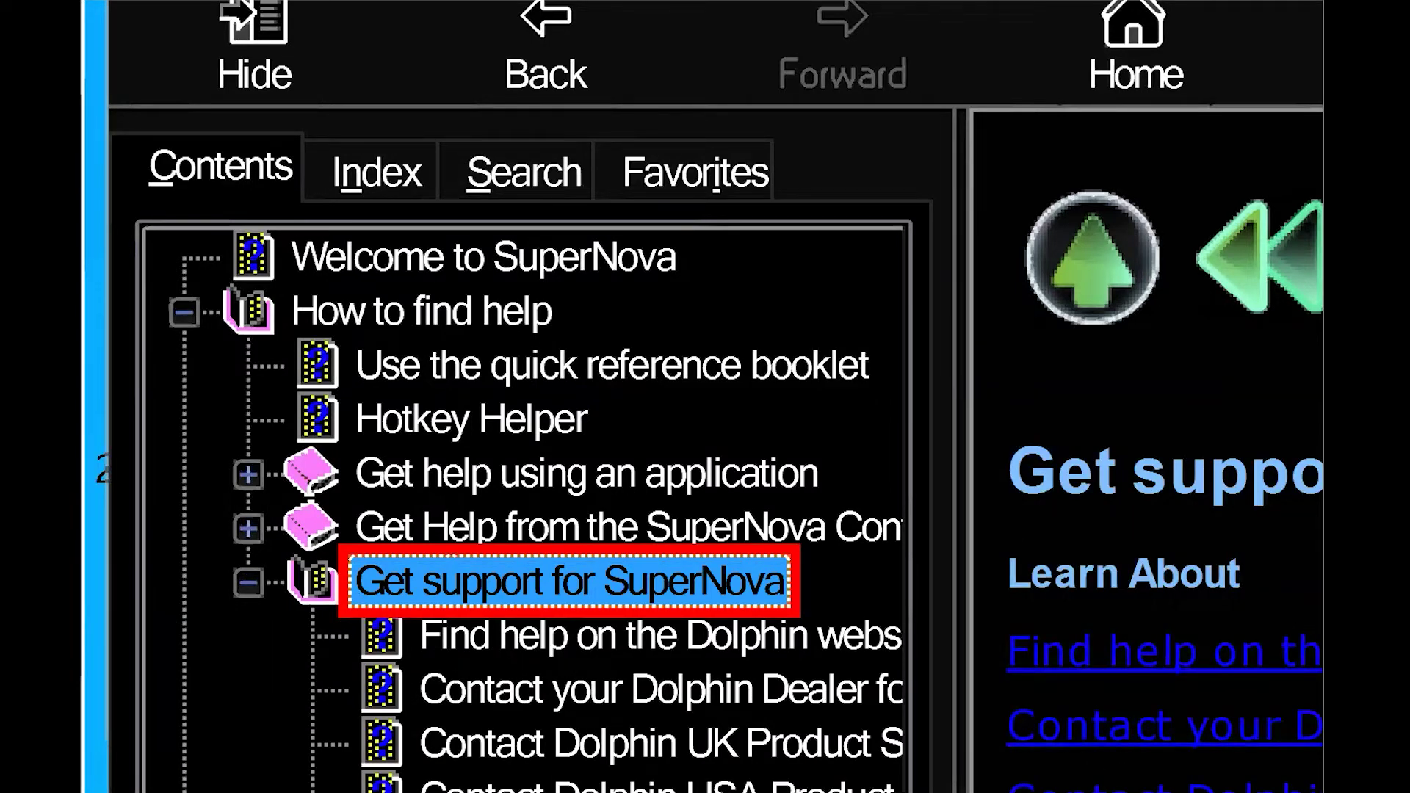
pyautogui.press('Tab')
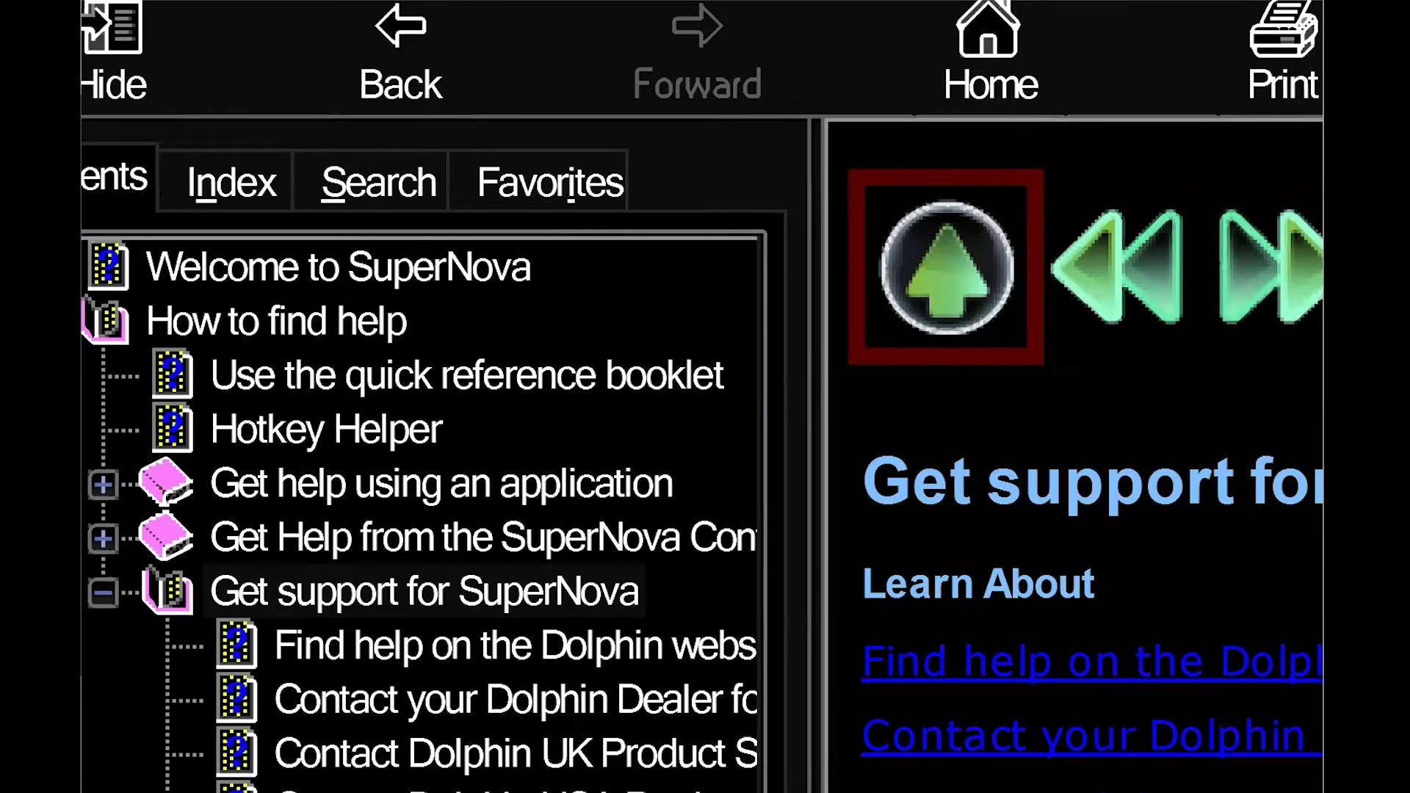
pyautogui.press('Tab')
pyautogui.press('Tab')
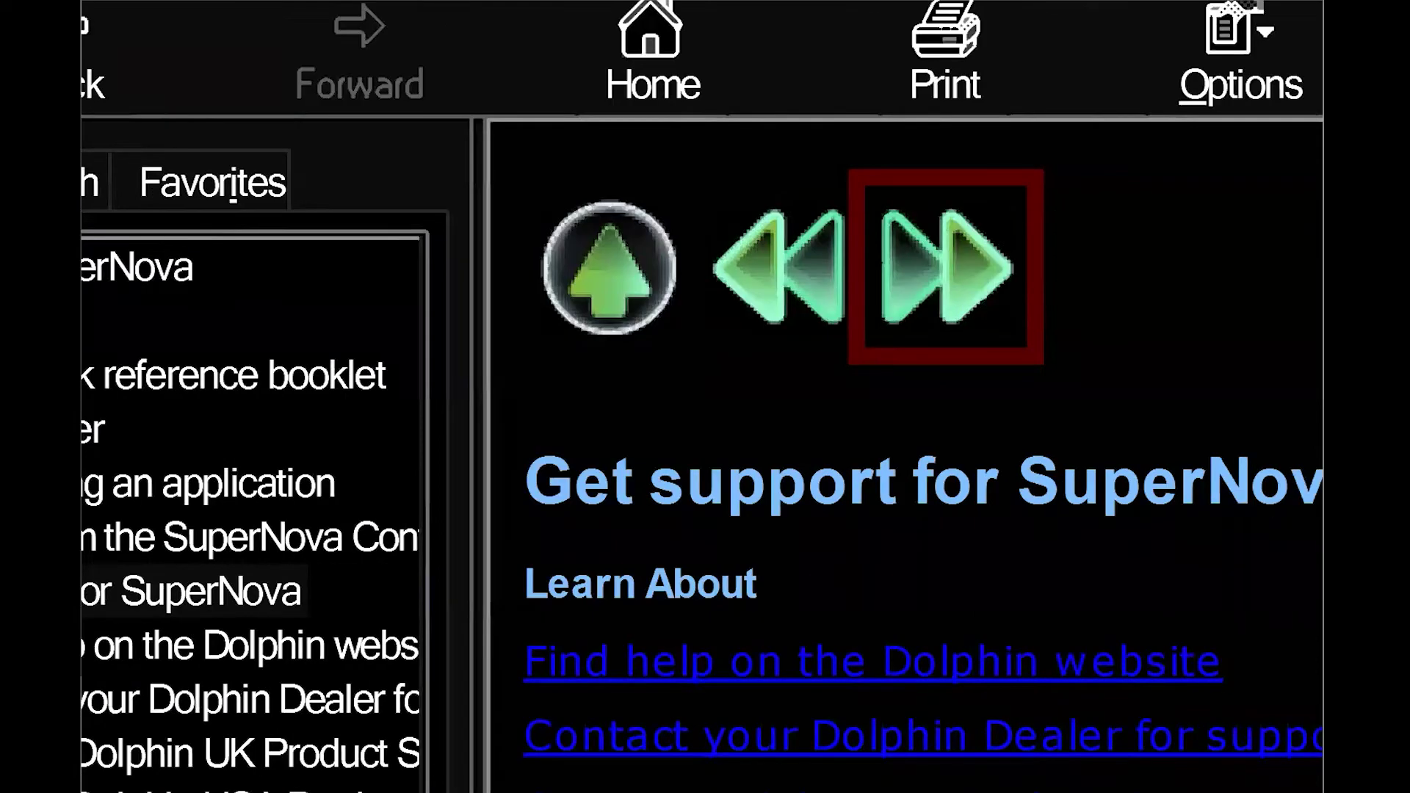
pyautogui.press('Tab')
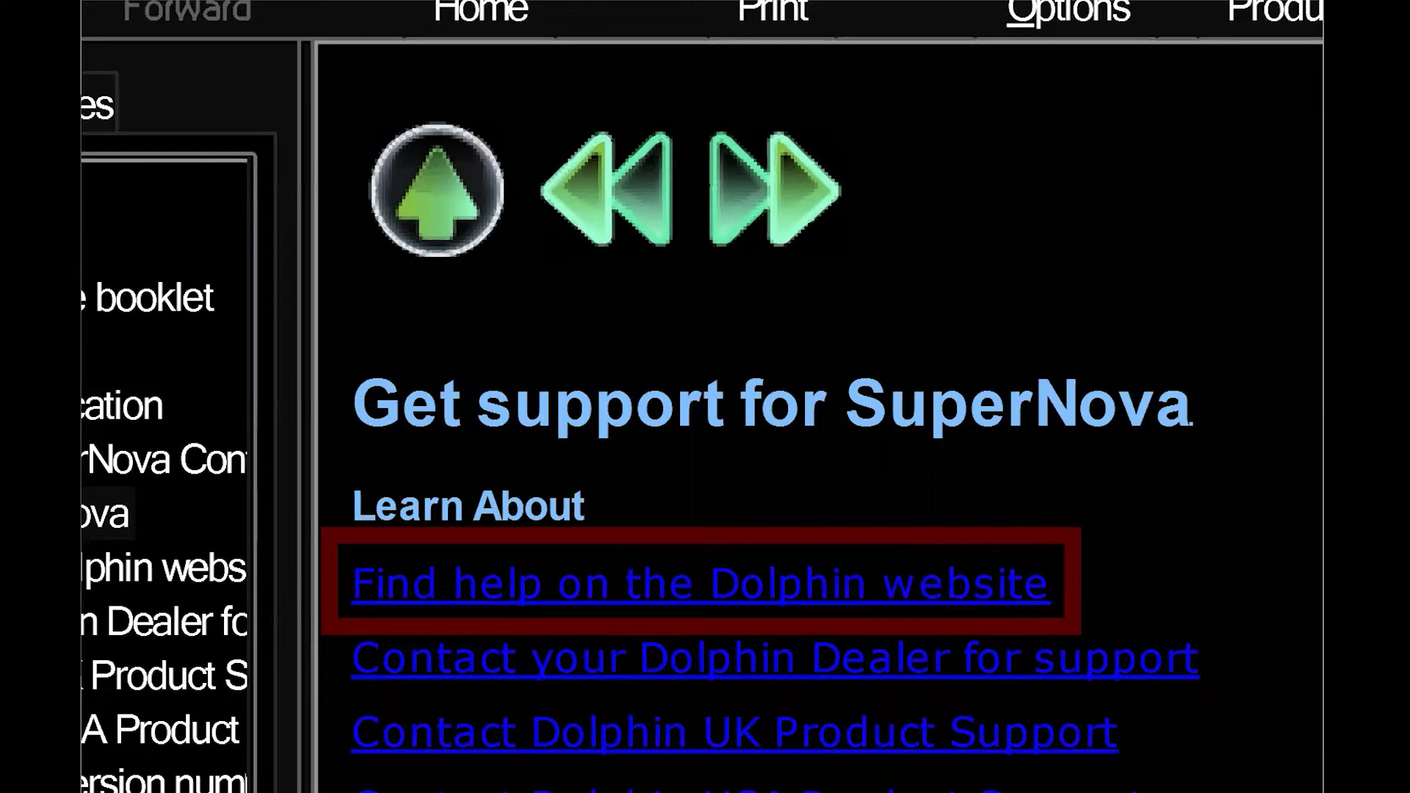
# Switch back to the SuperNova Control Panel and move focus through the groups to Help
pyautogui.hotkey('ctrl', 'space')
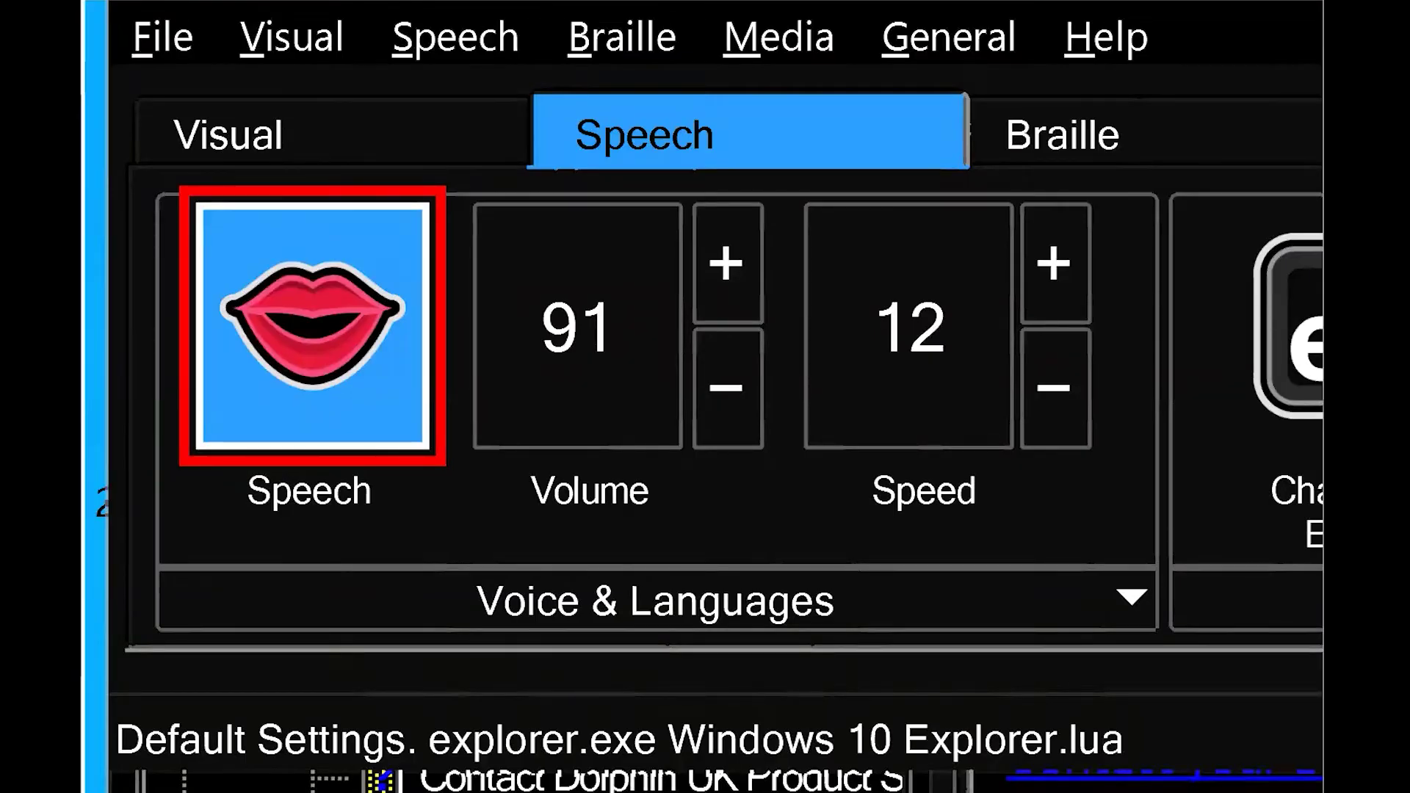
pyautogui.press('ctrl')
pyautogui.press('Tab')
pyautogui.press('Tab')
pyautogui.press('Tab')
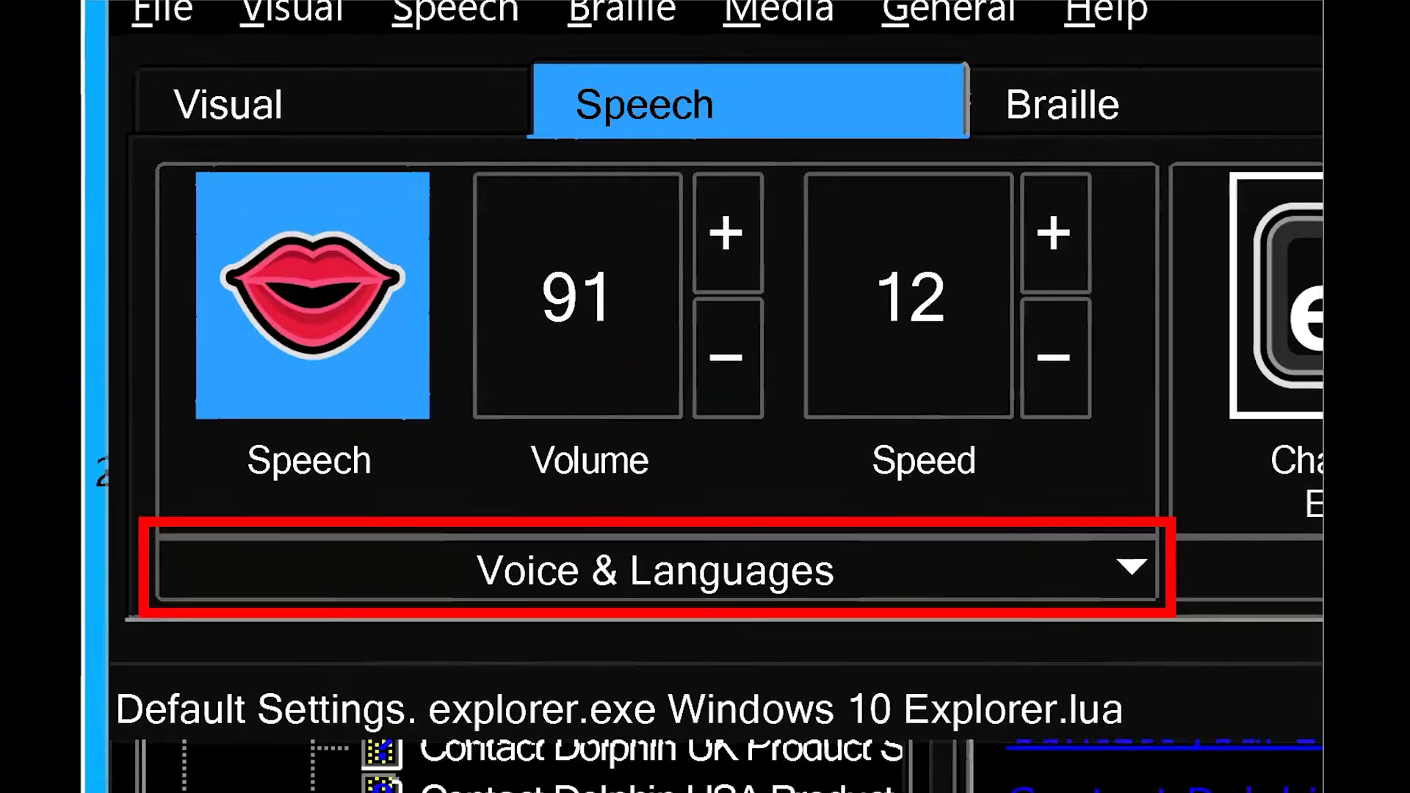
pyautogui.press('Tab')
pyautogui.press('Tab')
pyautogui.press('Tab')
pyautogui.press('Tab')
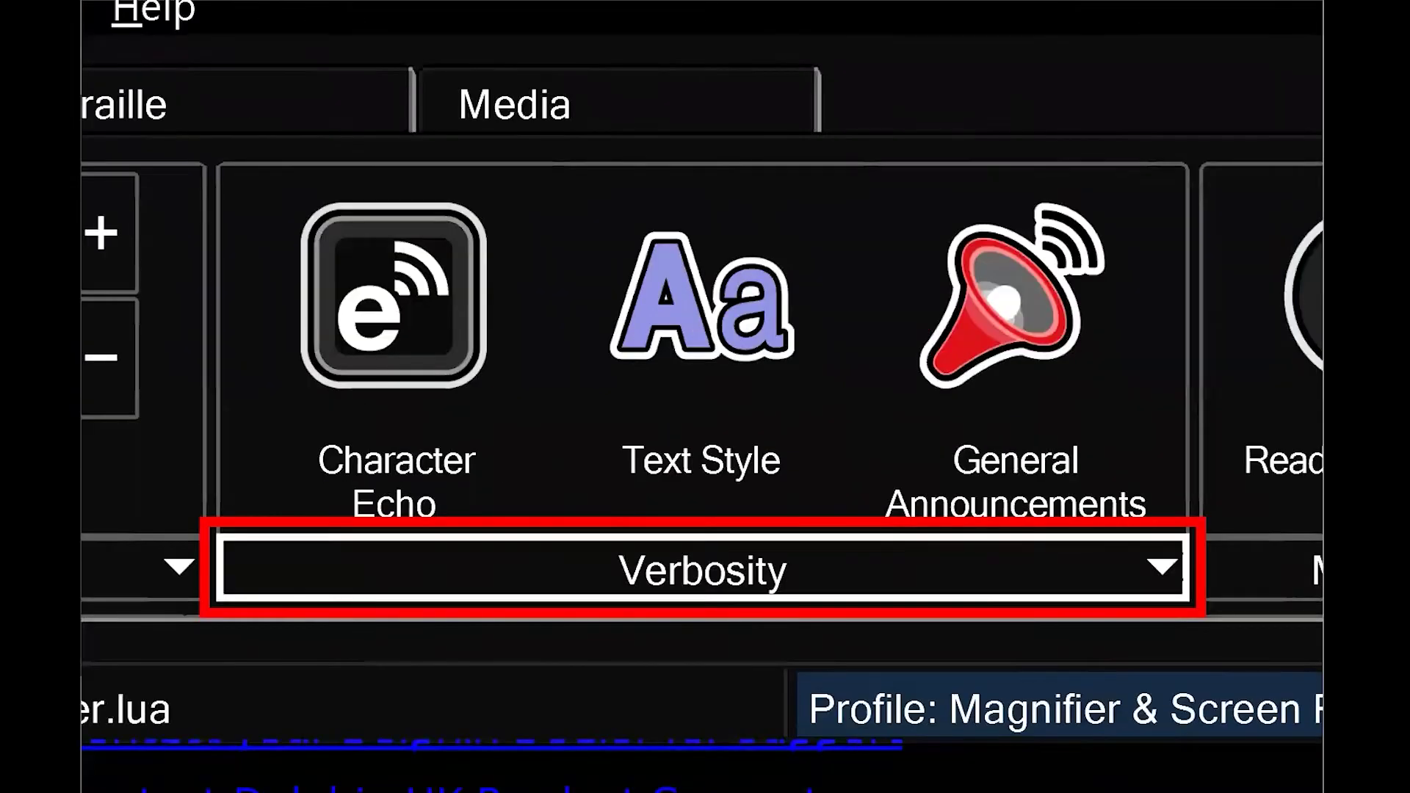
pyautogui.press('Tab')
pyautogui.press('Tab')
pyautogui.press('Tab')
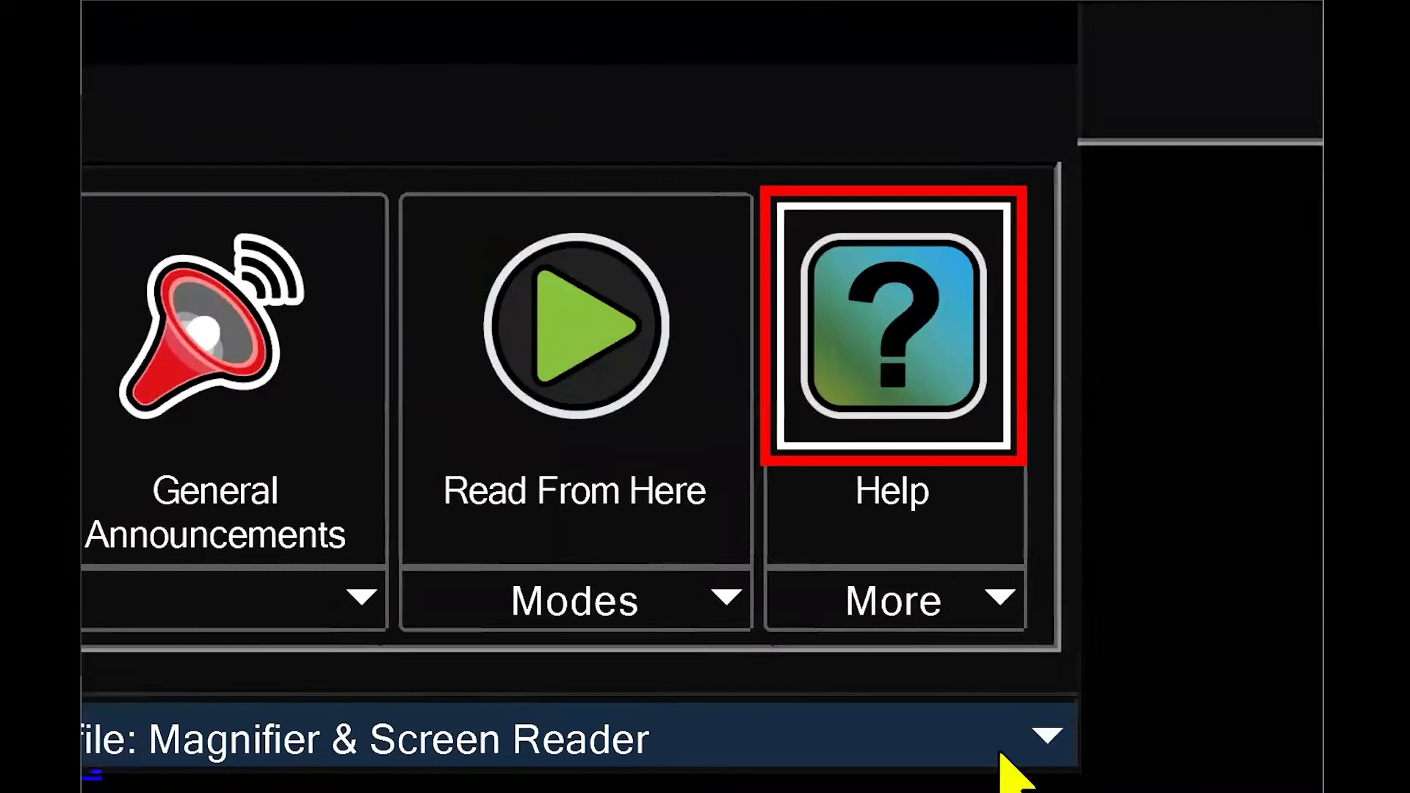
pyautogui.press('Tab')
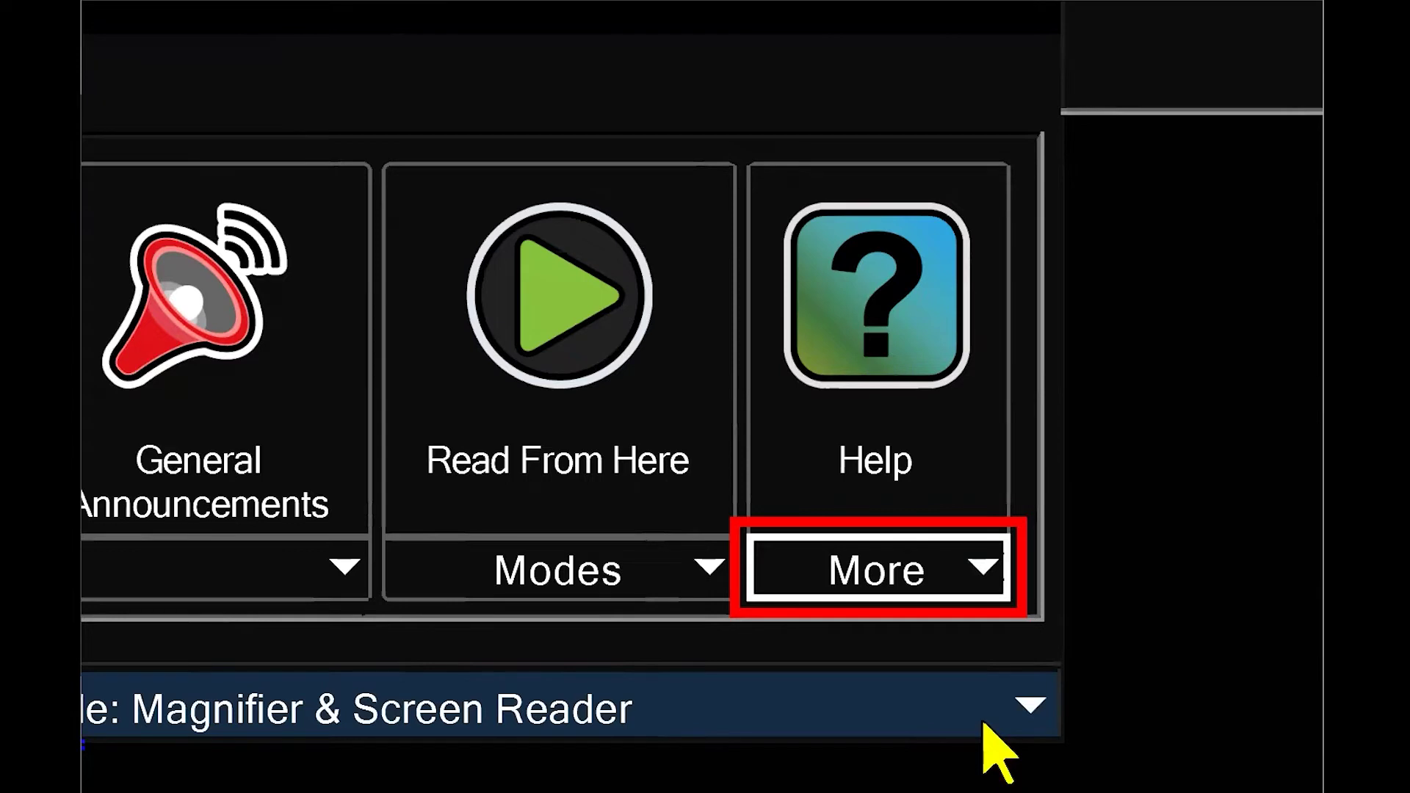
# Open the Help More list and arrow down to the Hotkey Helper option
pyautogui.press('Return')
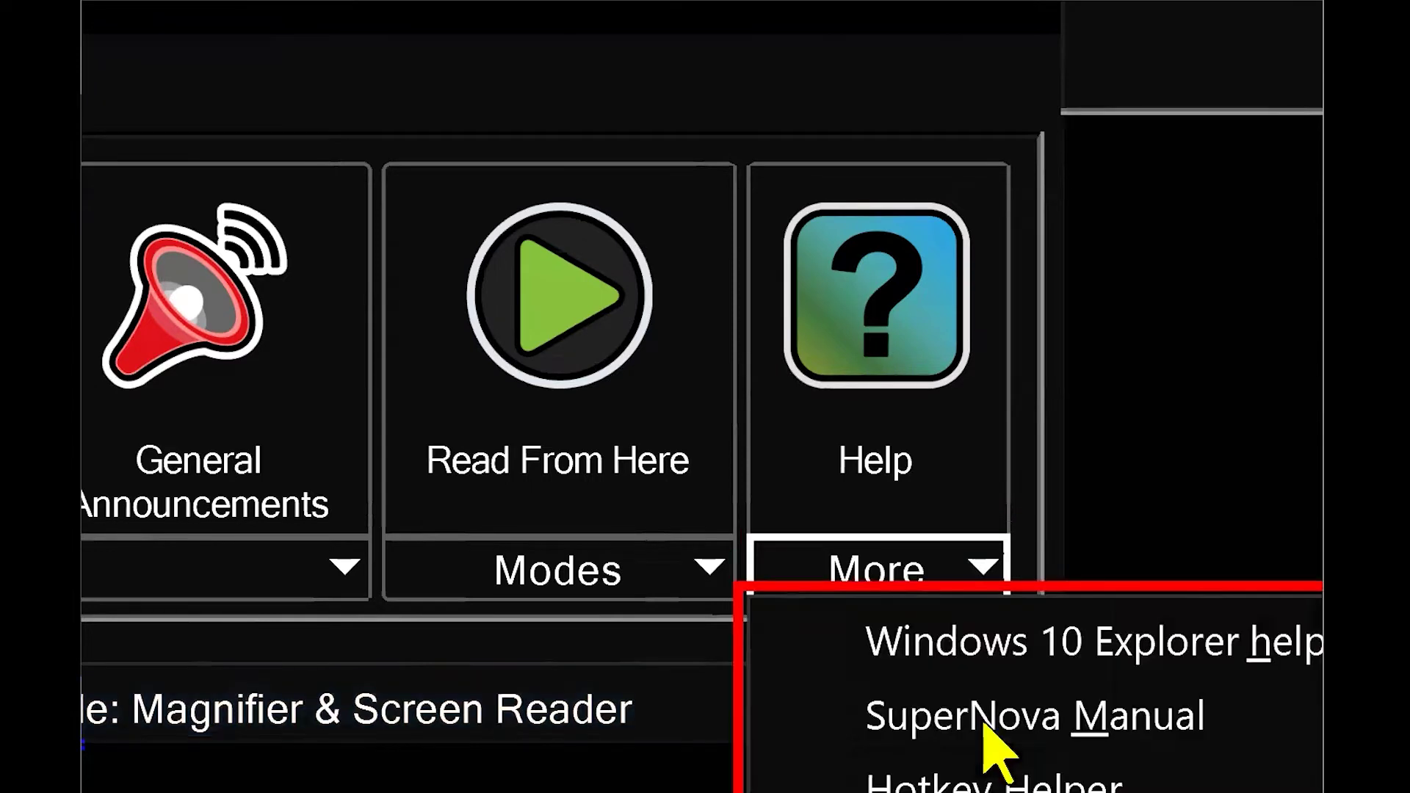
pyautogui.press('Down')
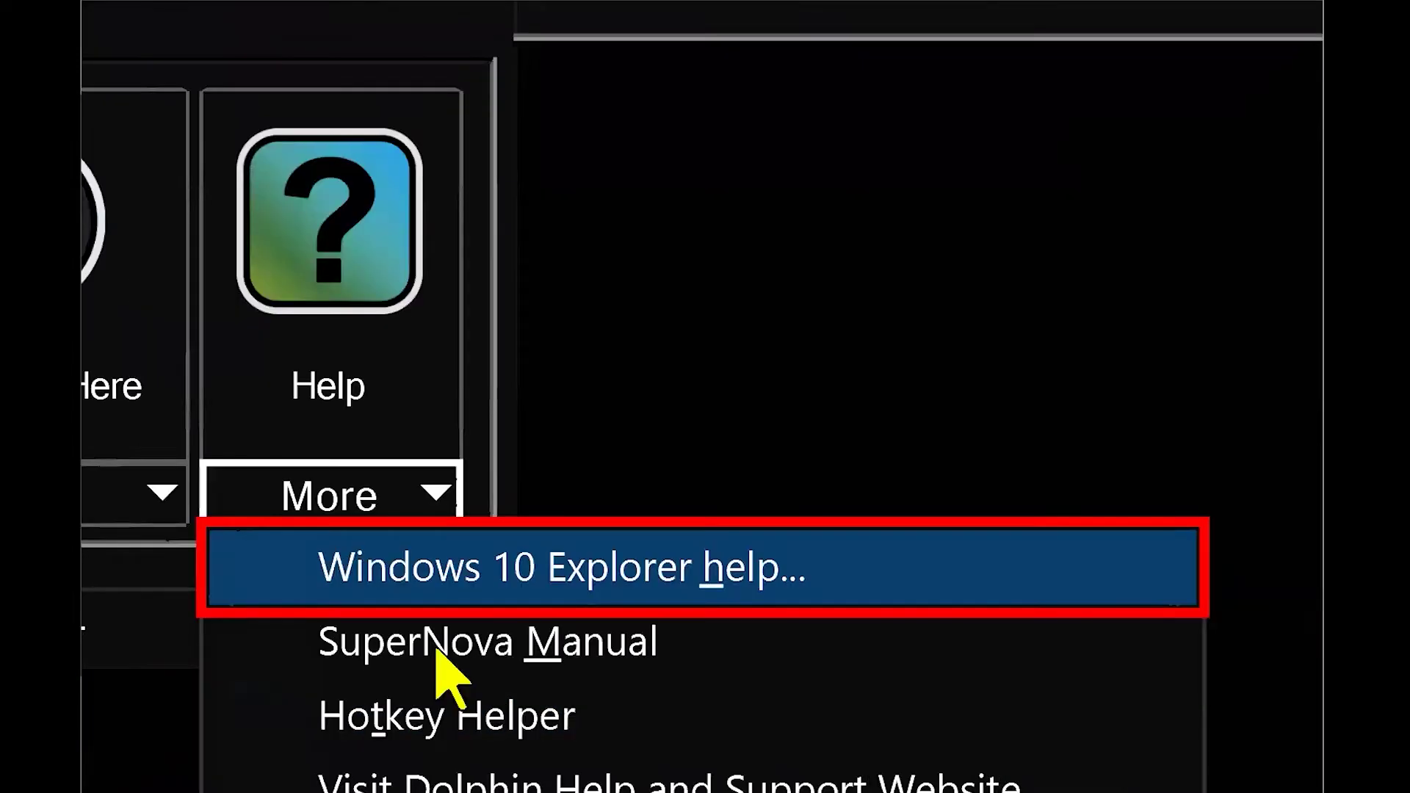
pyautogui.press('Down')
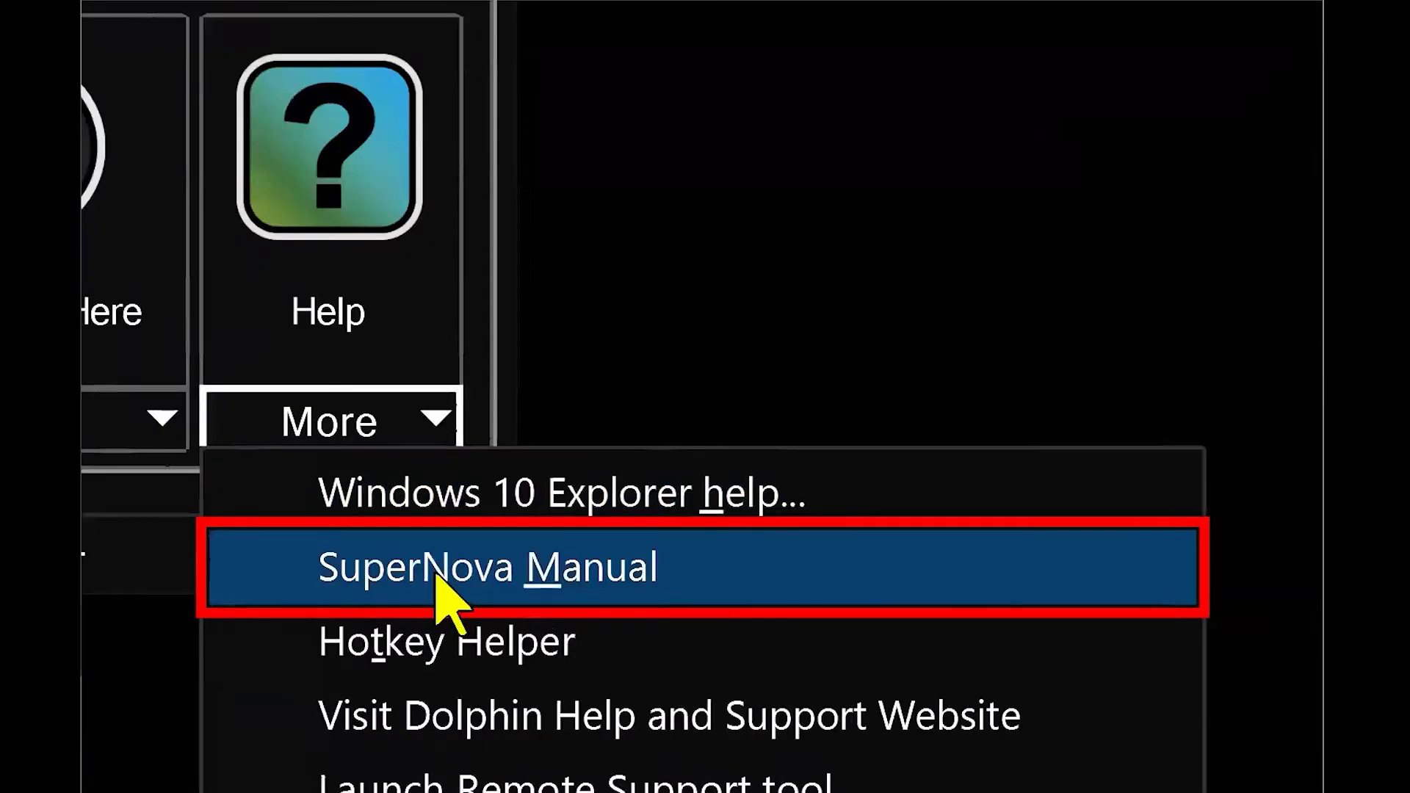
pyautogui.press('Down')
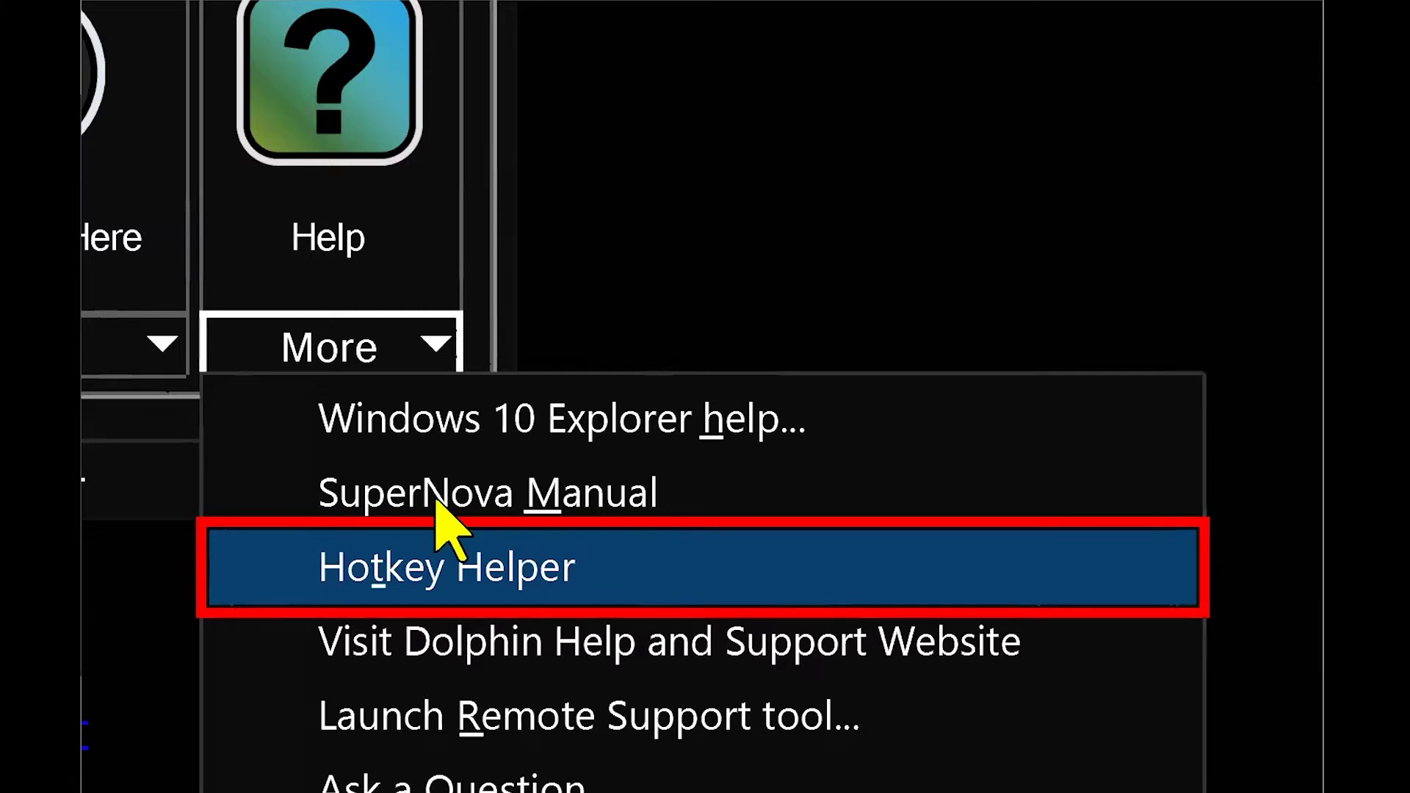
# Search Hotkey Helper for 'cursor', review the Speak From/To Cursor hot keys, then open Start
pyautogui.click(441, 533)
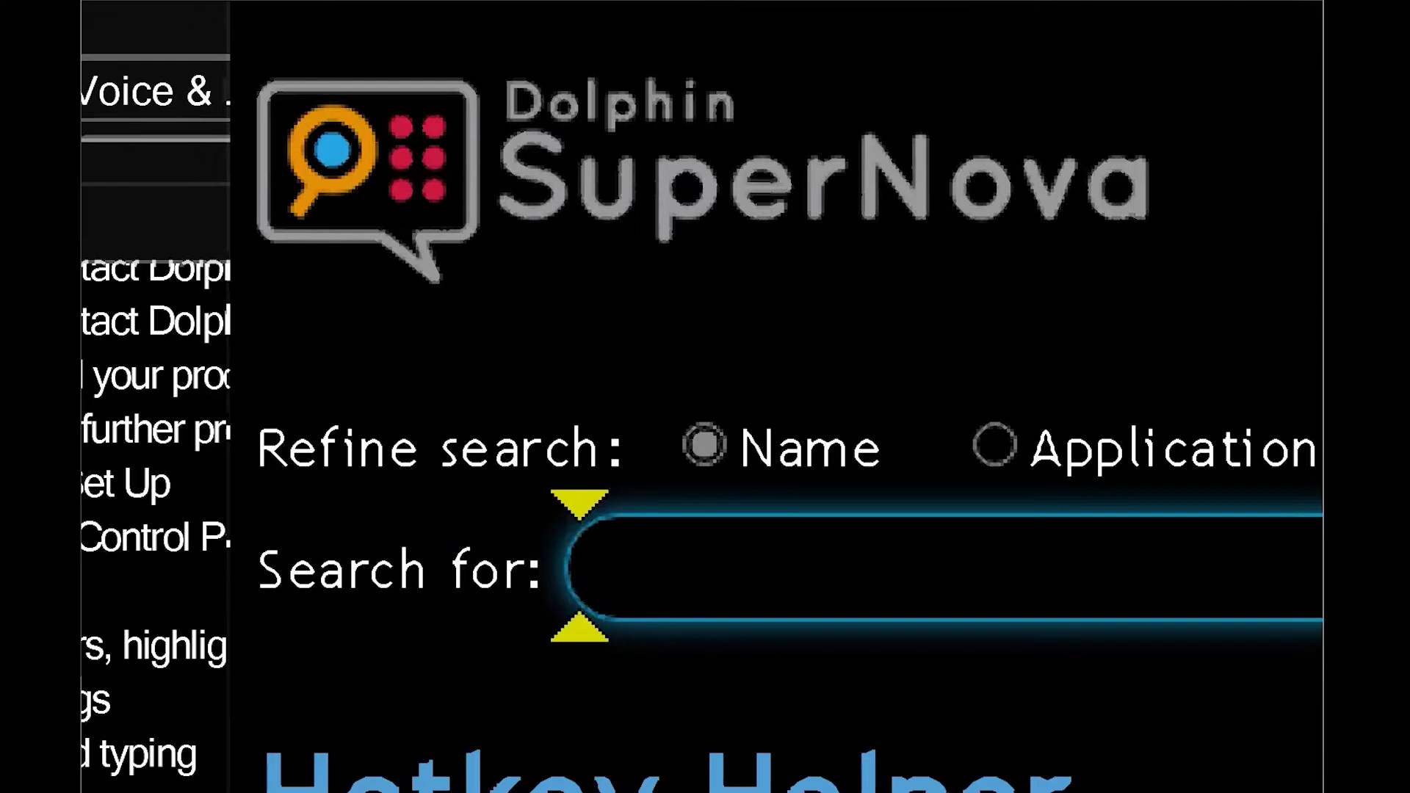
pyautogui.write('cu')
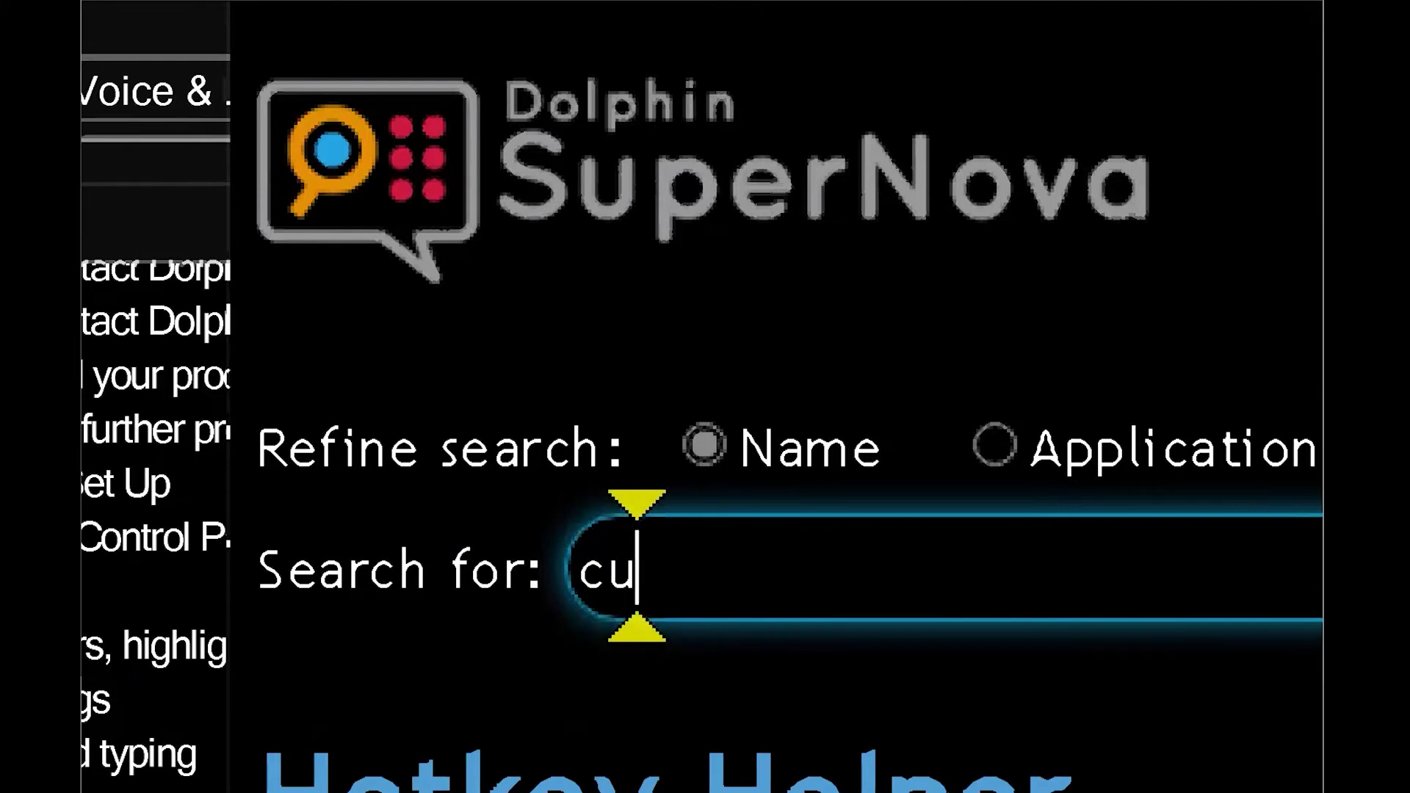
pyautogui.write('rsor')
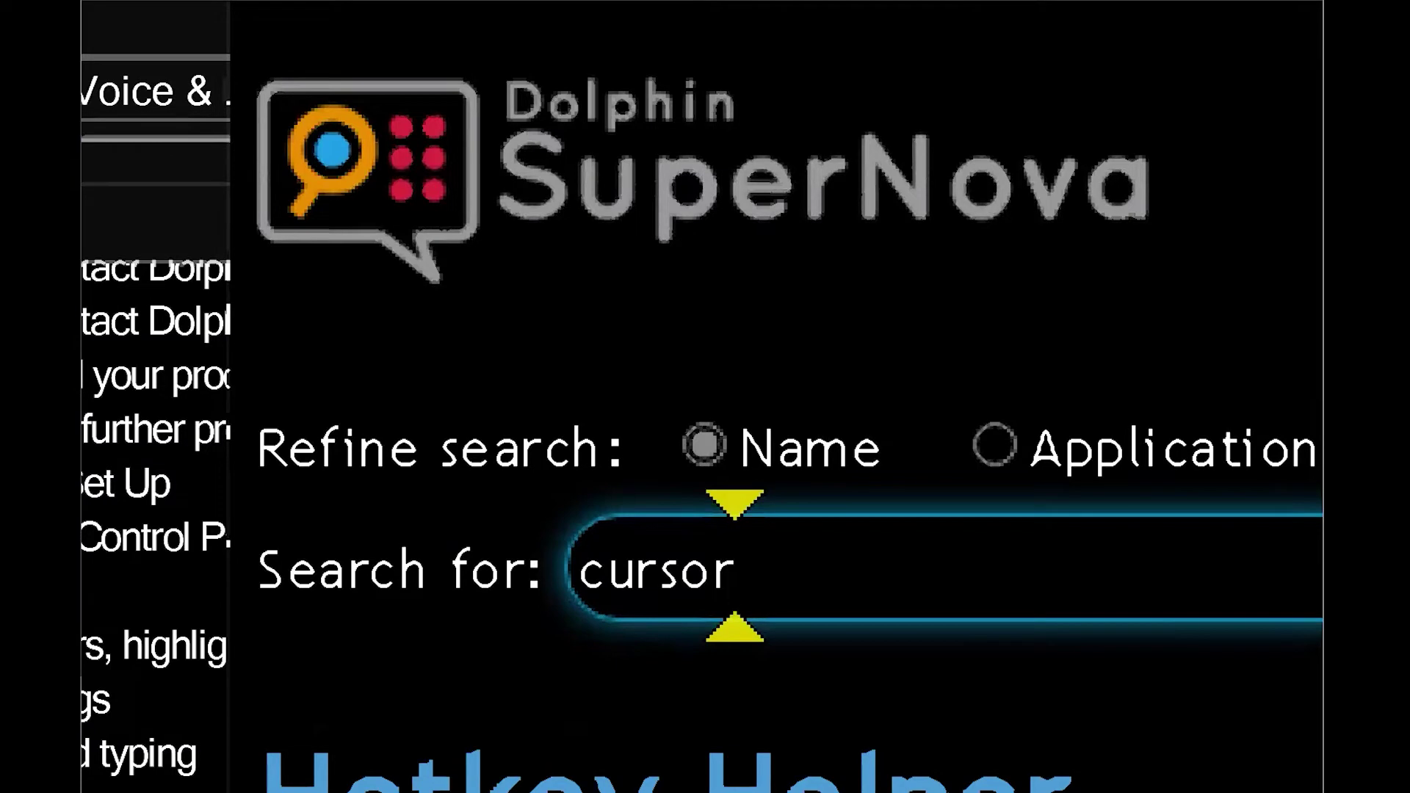
pyautogui.press('Return')
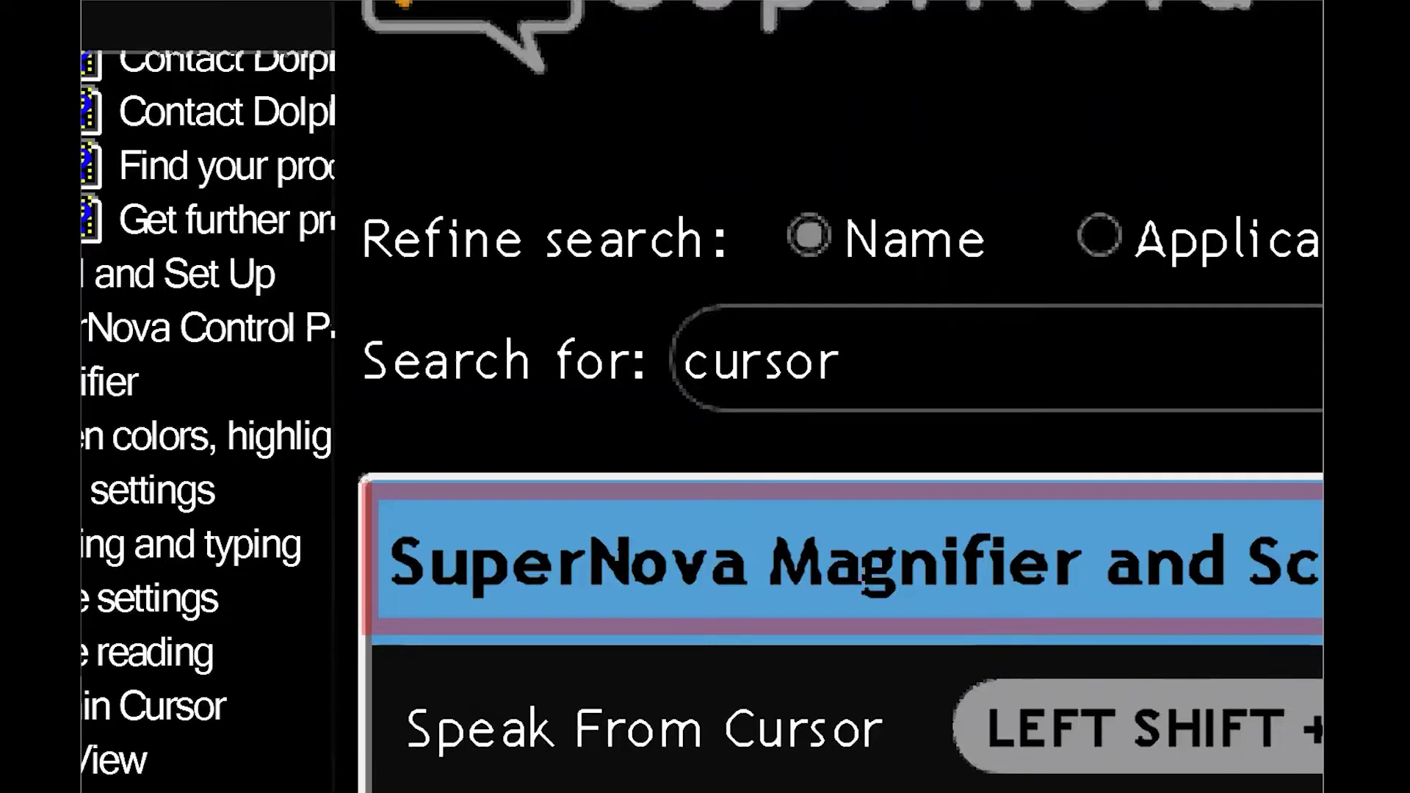
pyautogui.press('Tab')
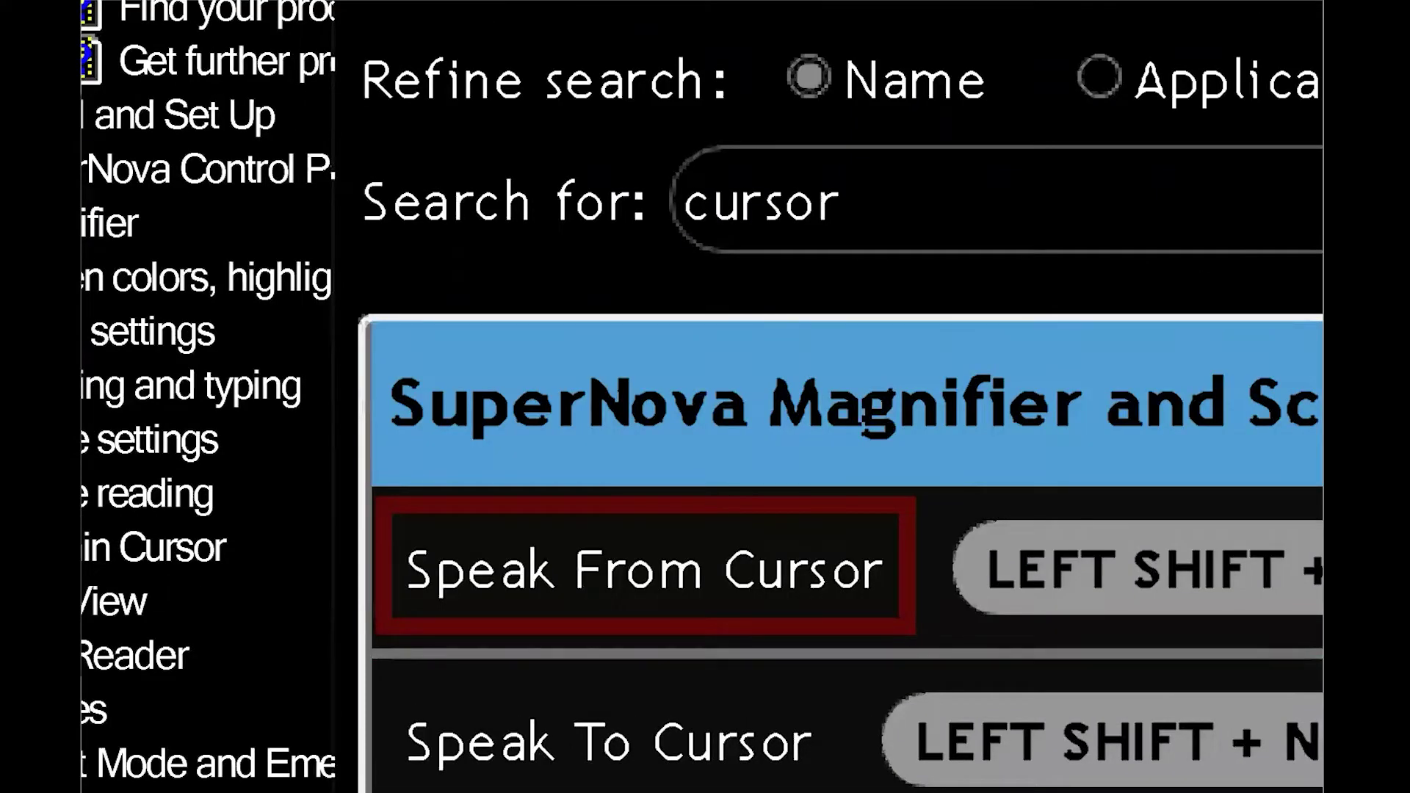
pyautogui.press('Tab')
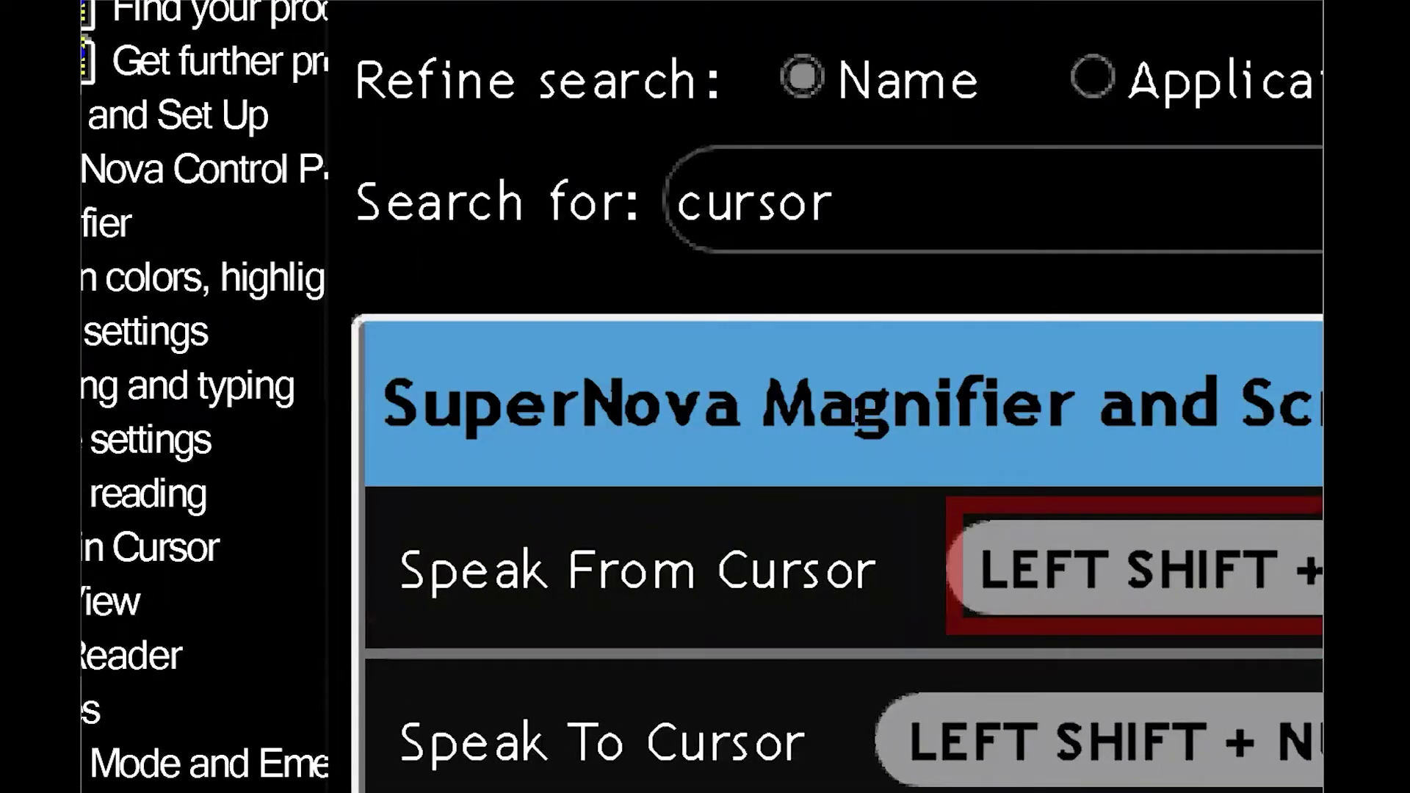
pyautogui.press('Tab')
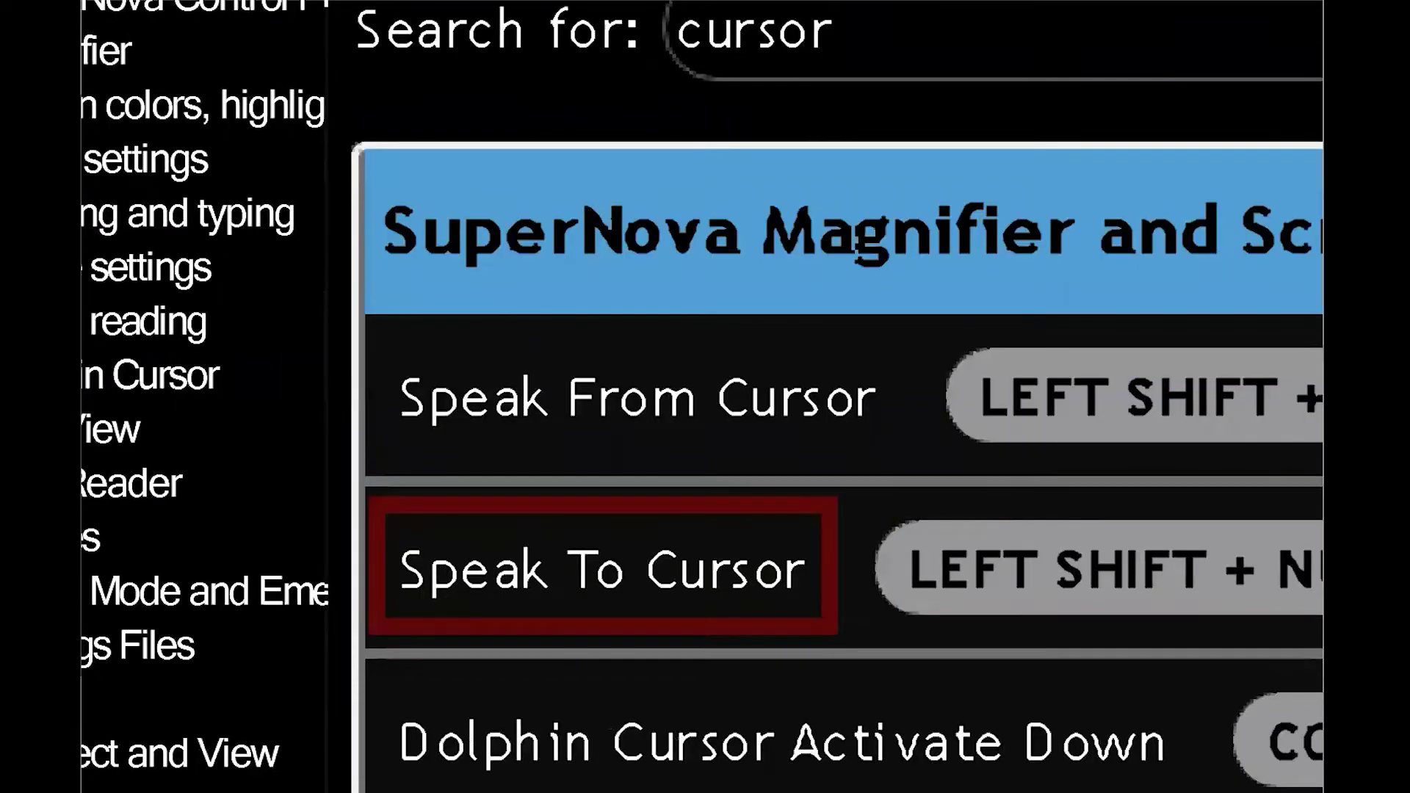
pyautogui.press('Tab')
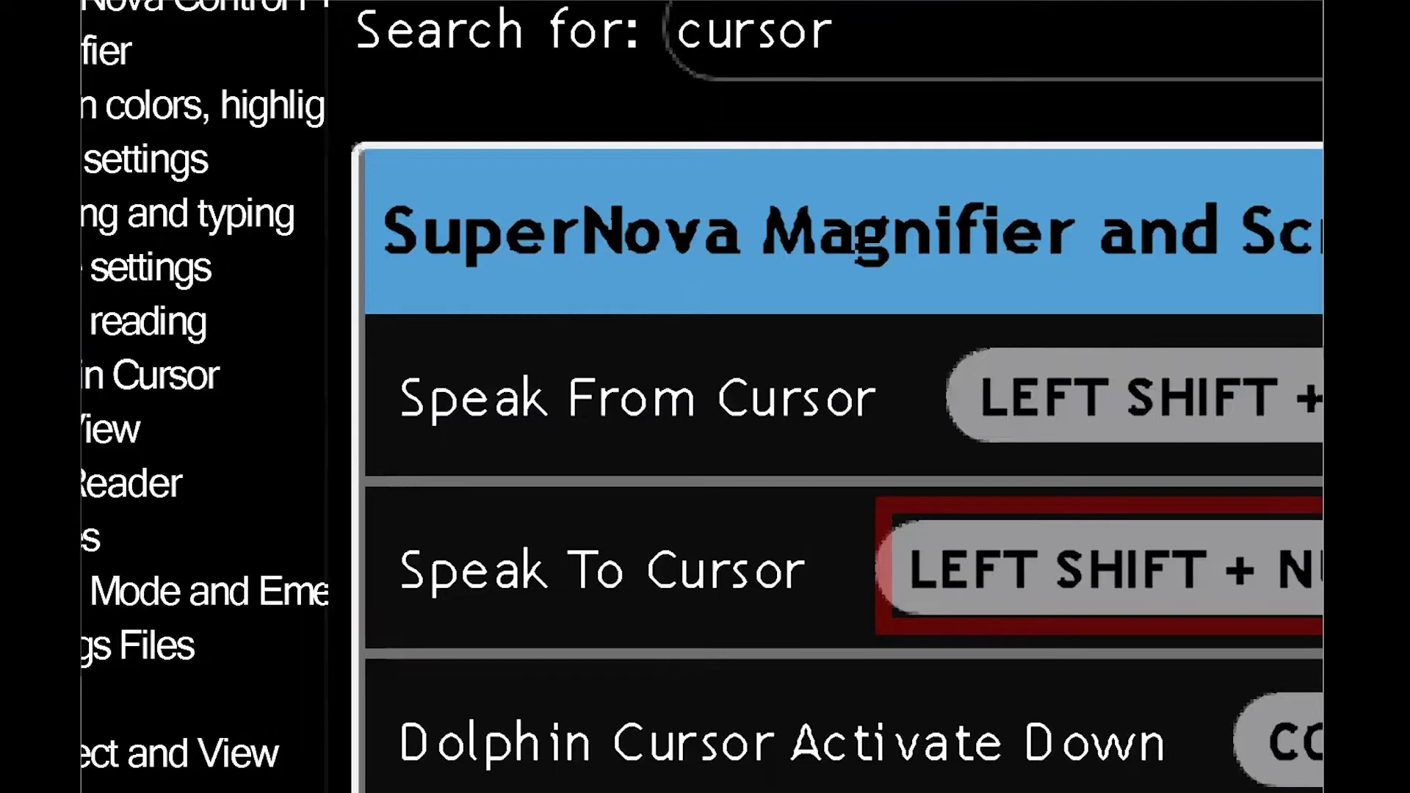
pyautogui.press('super')
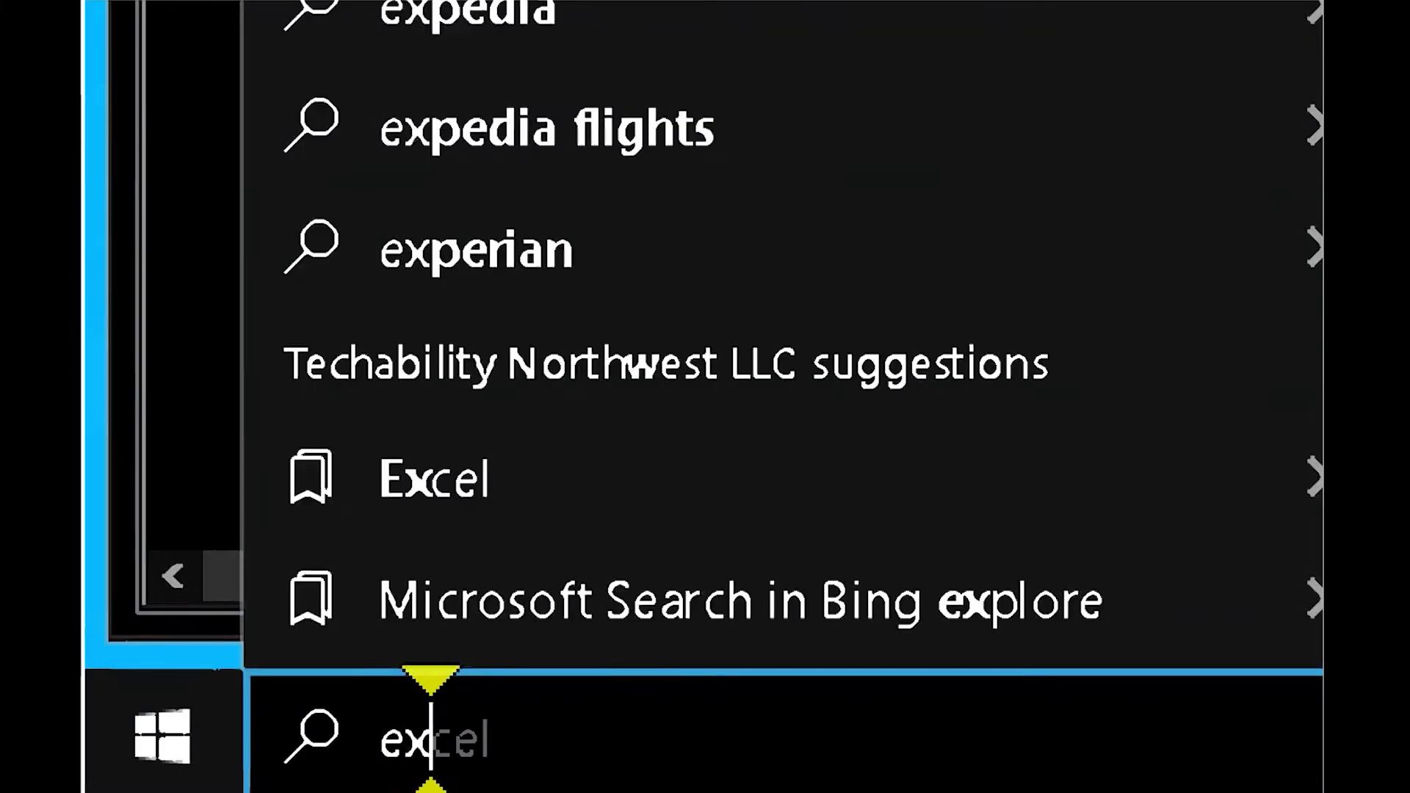
# Dismiss the Start menu search results
pyautogui.press('Escape')
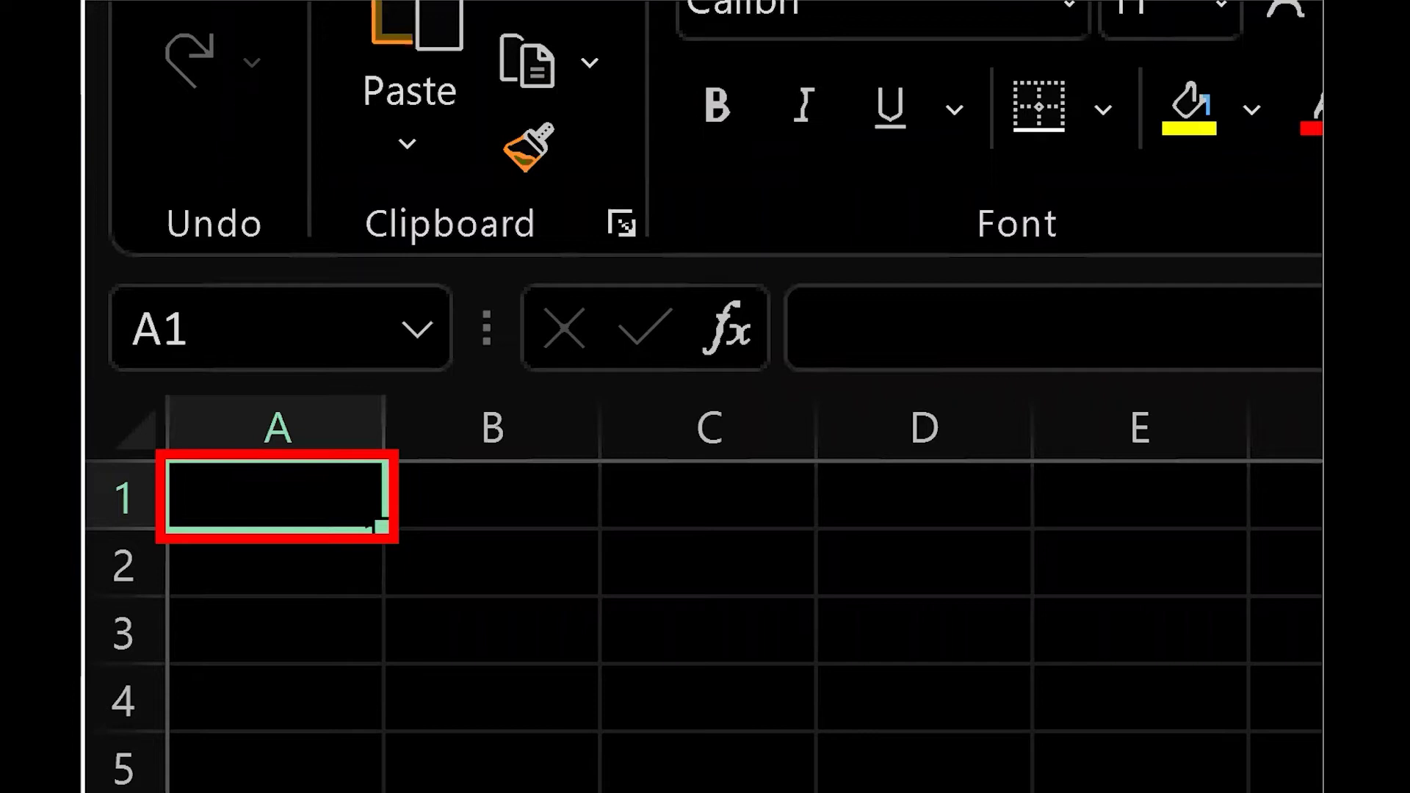
# Open the Help More dropdown on the SuperNova control bar and highlight Microsoft Excel 2016 help
pyautogui.press('Tab')
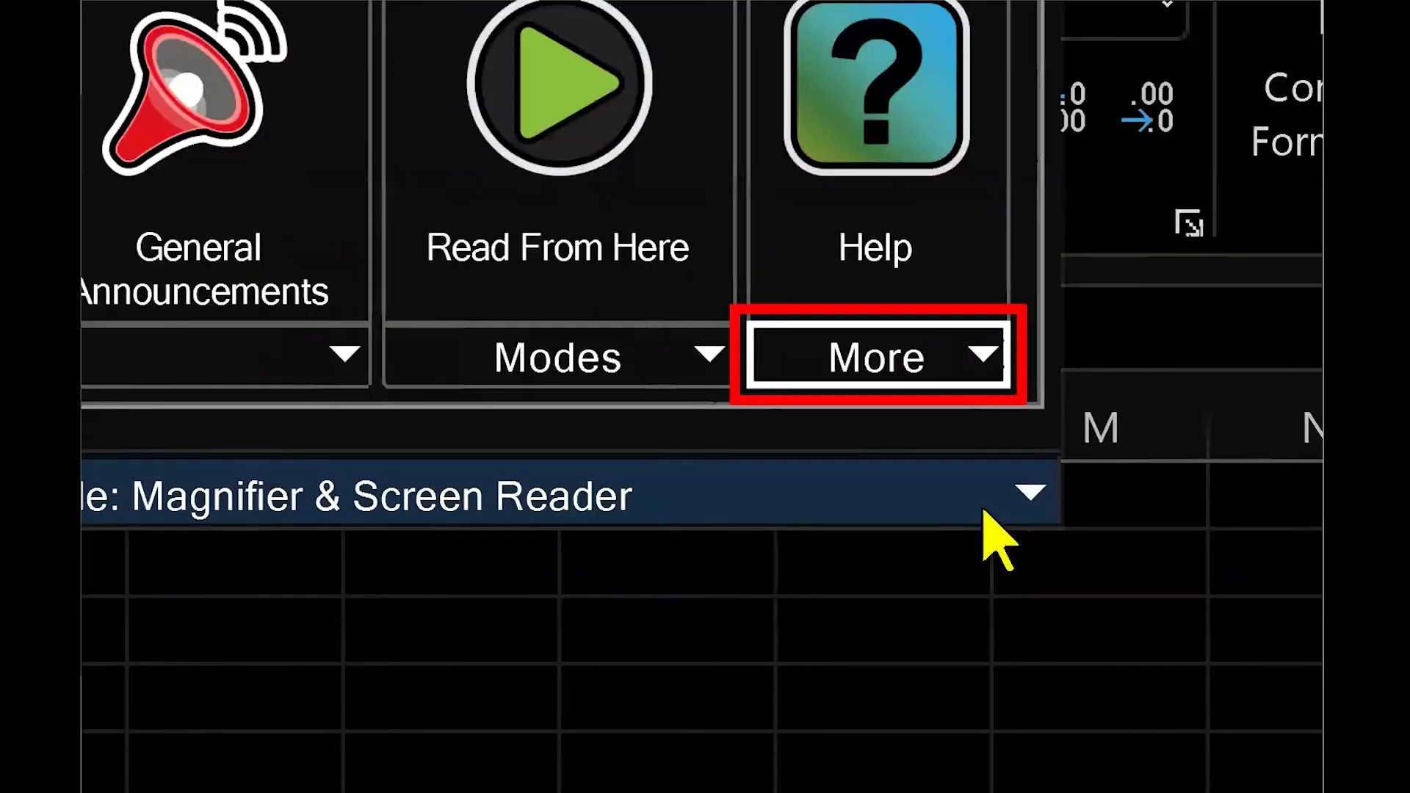
pyautogui.hotkey('shift', 'Tab')
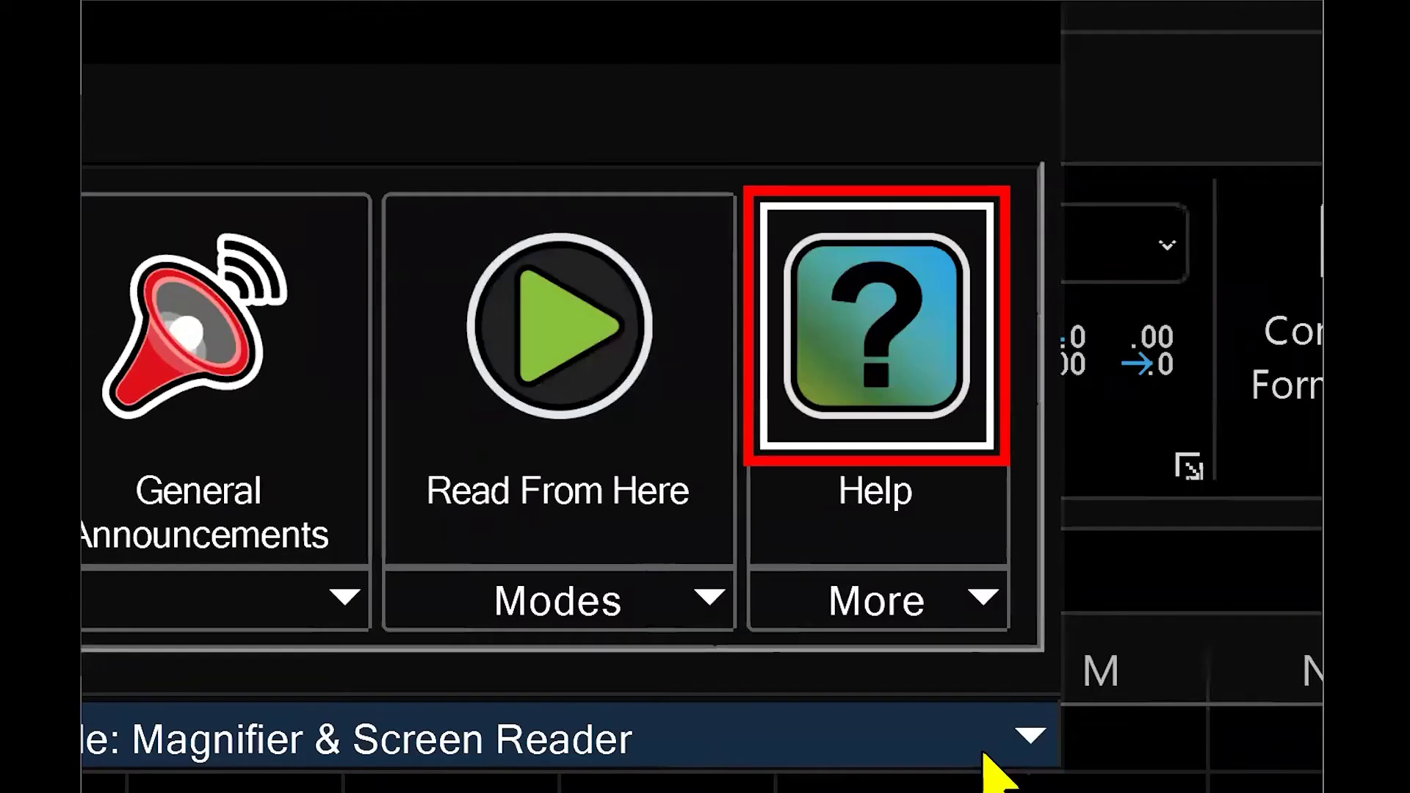
pyautogui.press('Tab')
pyautogui.press('Return')
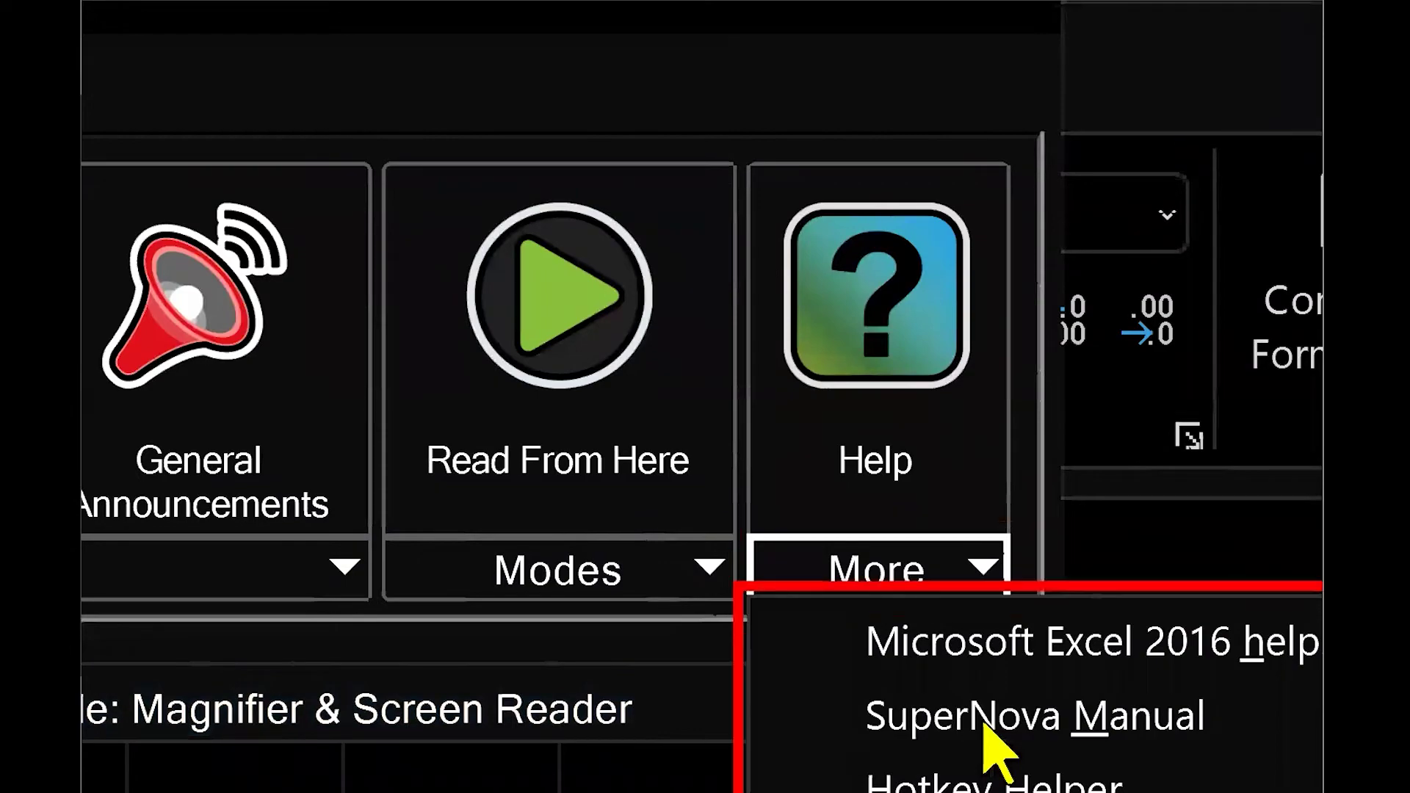
pyautogui.press('Down')
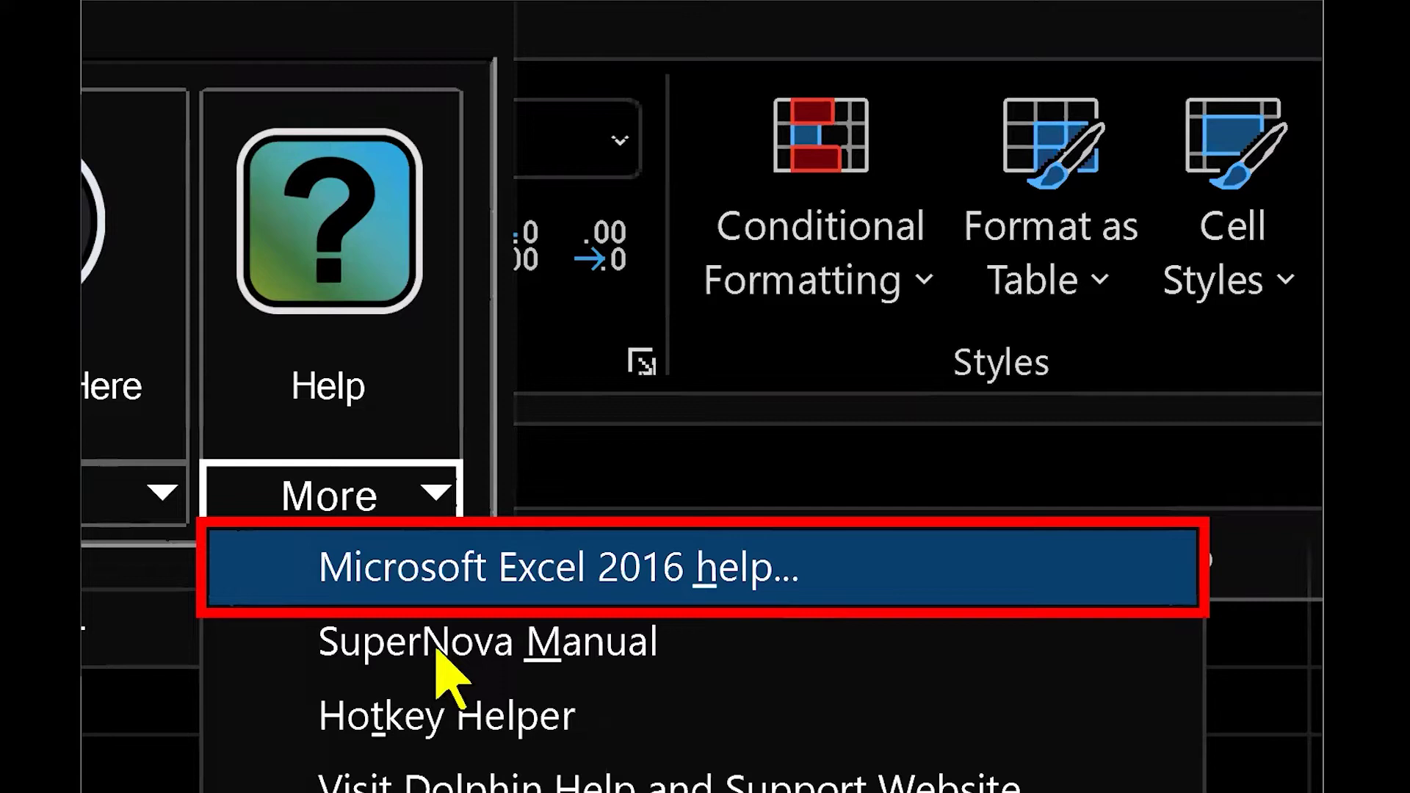
# Open Microsoft Excel 2016 help and jump to its Useful Excel hot keys table
pyautogui.click(437, 645)
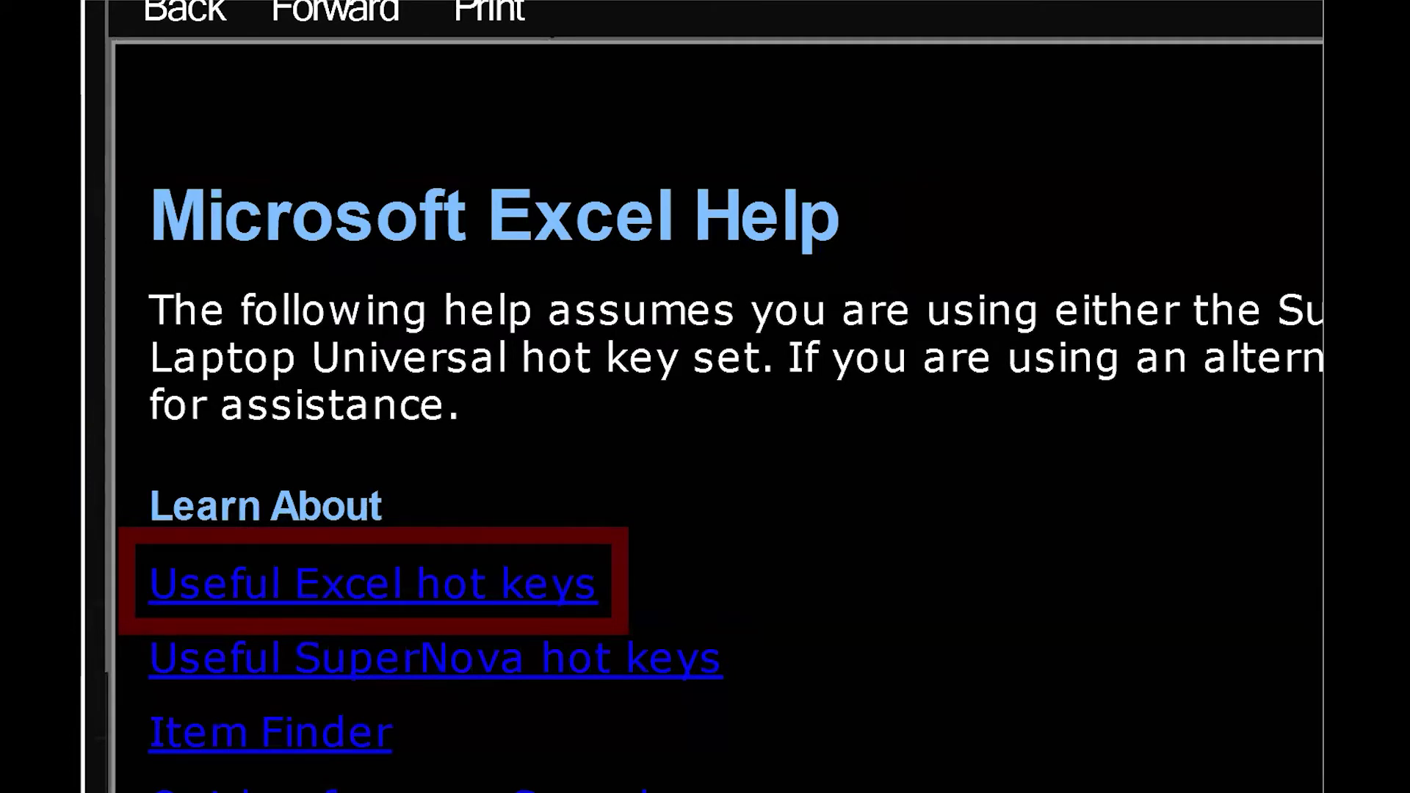
pyautogui.press('Tab')
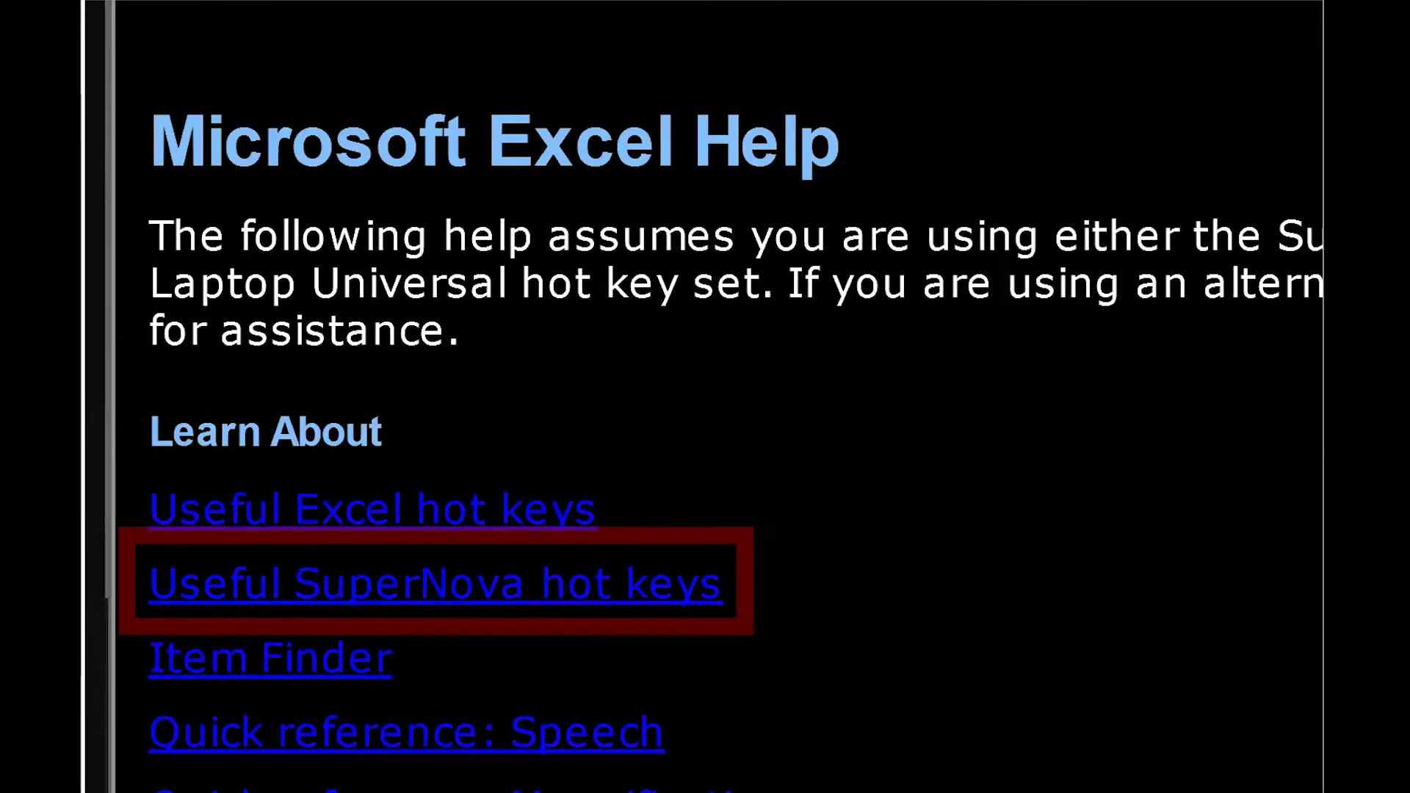
pyautogui.press('Tab')
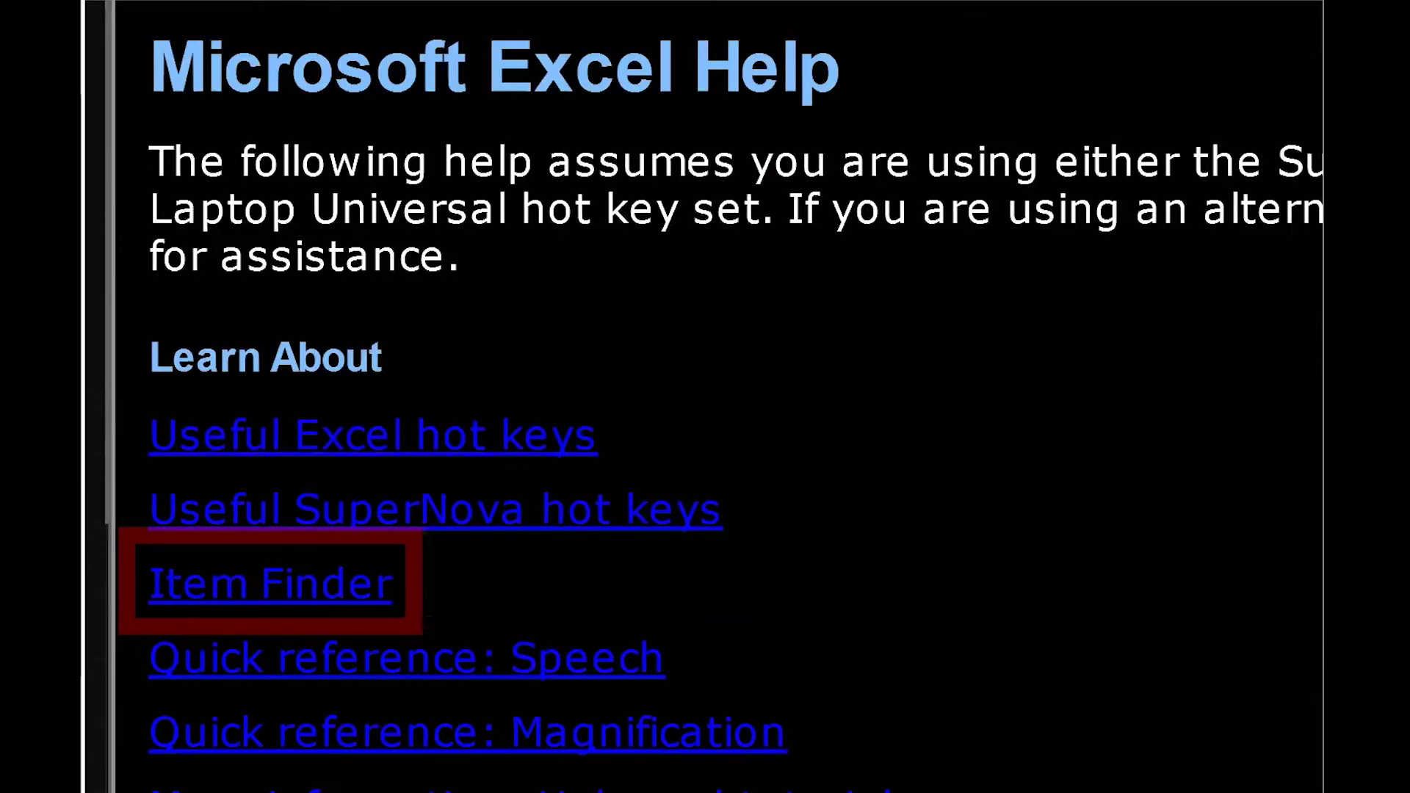
pyautogui.press('Tab')
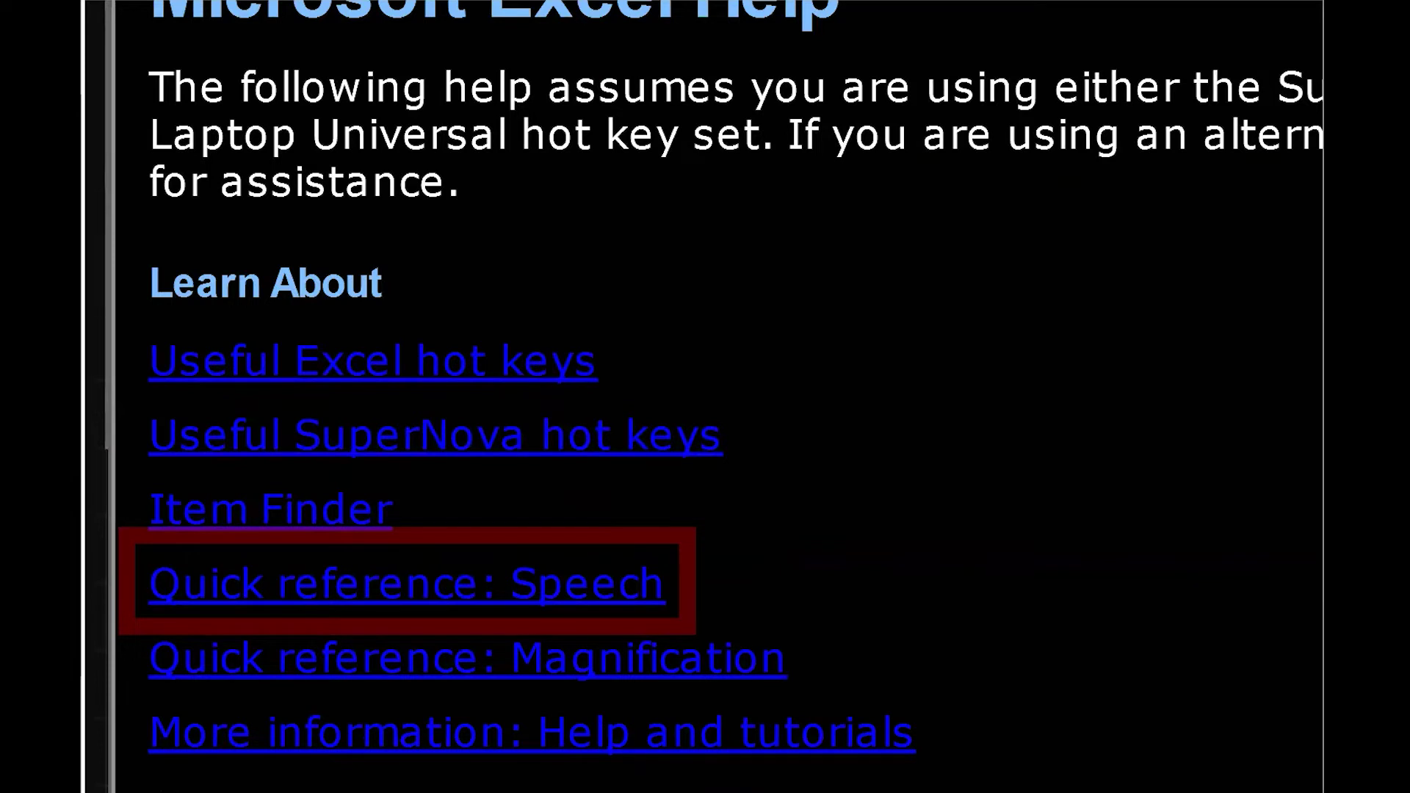
pyautogui.hotkey('shift', 'Tab')
pyautogui.hotkey('shift', 'Tab')
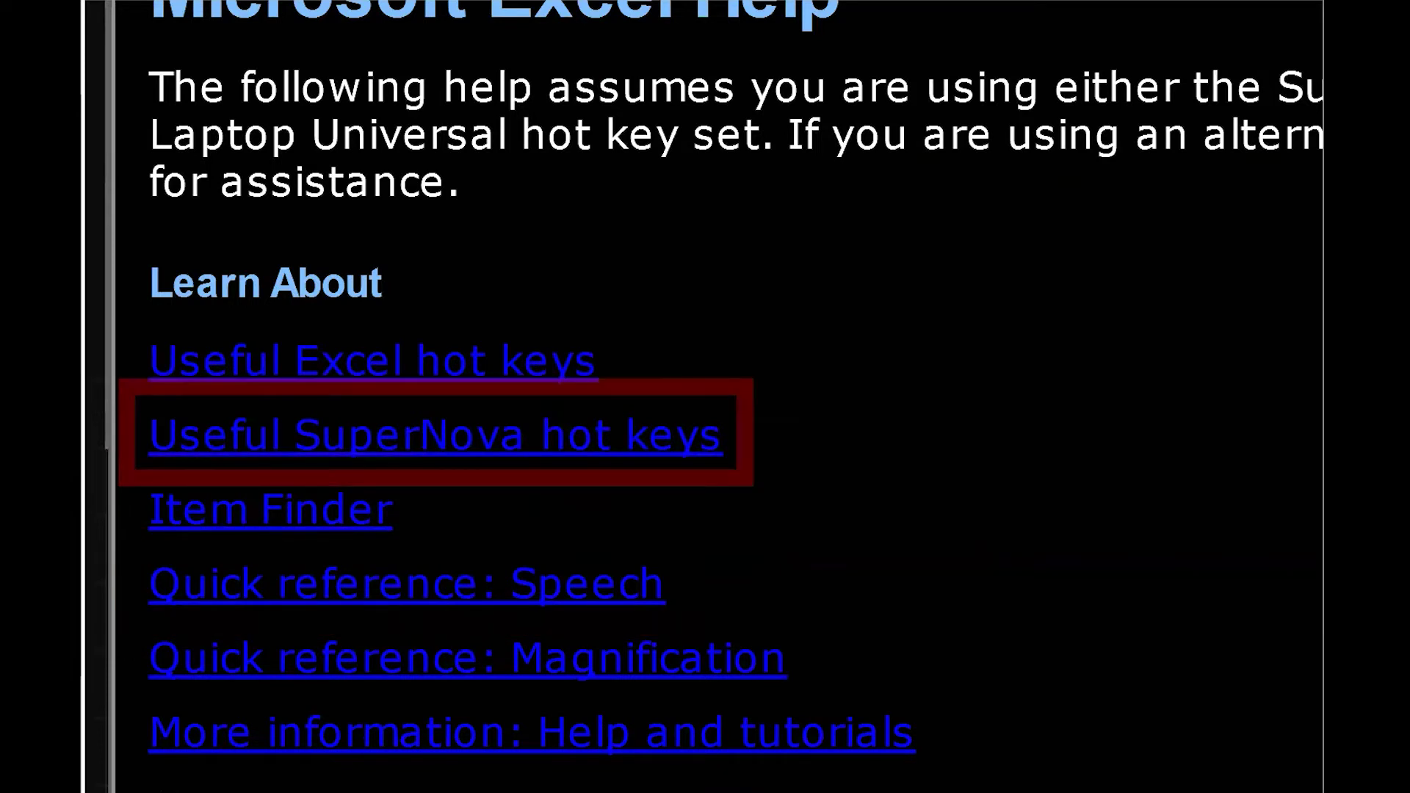
pyautogui.hotkey('shift', 'Tab')
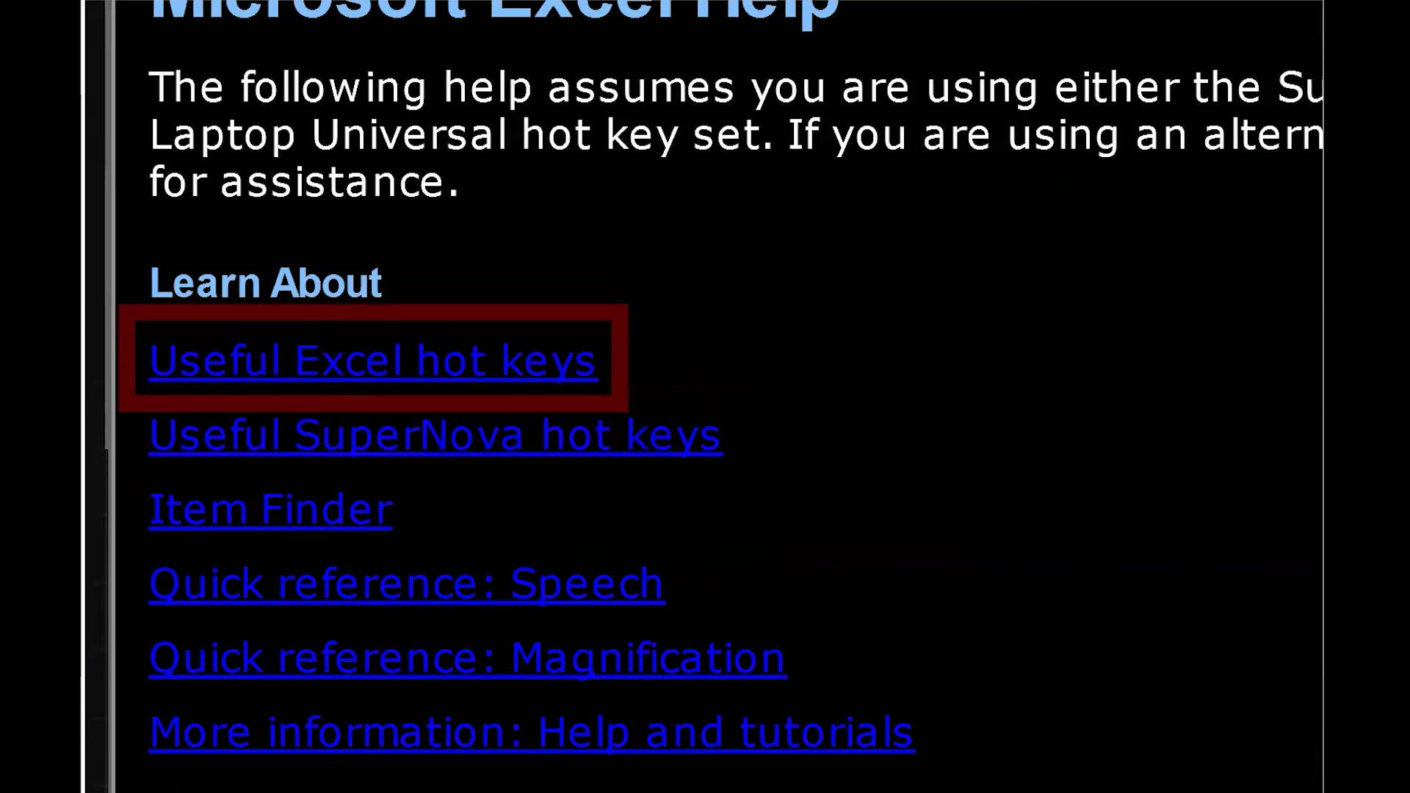
pyautogui.press('Return')
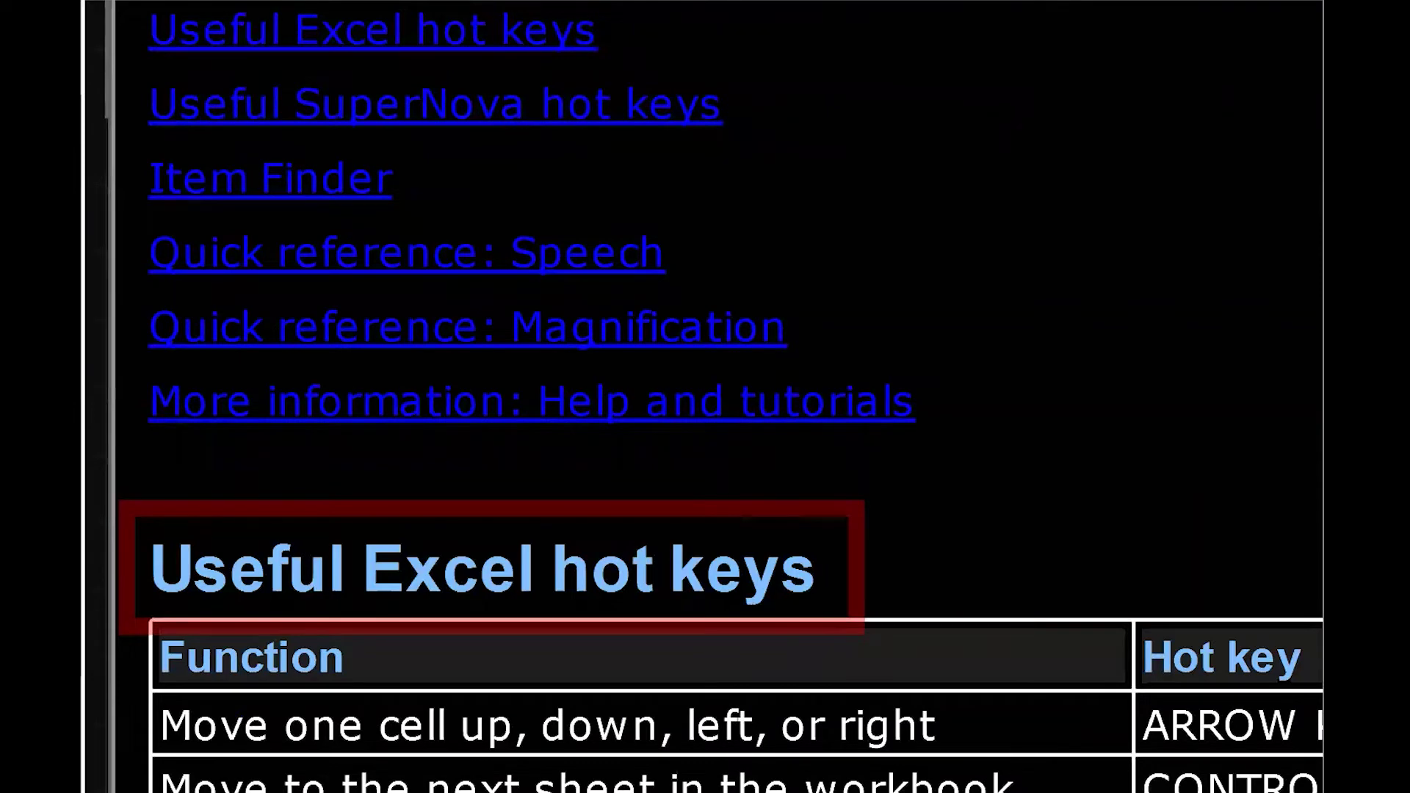
# Move into the Useful Excel hot keys table at its Function header
pyautogui.press('Down')
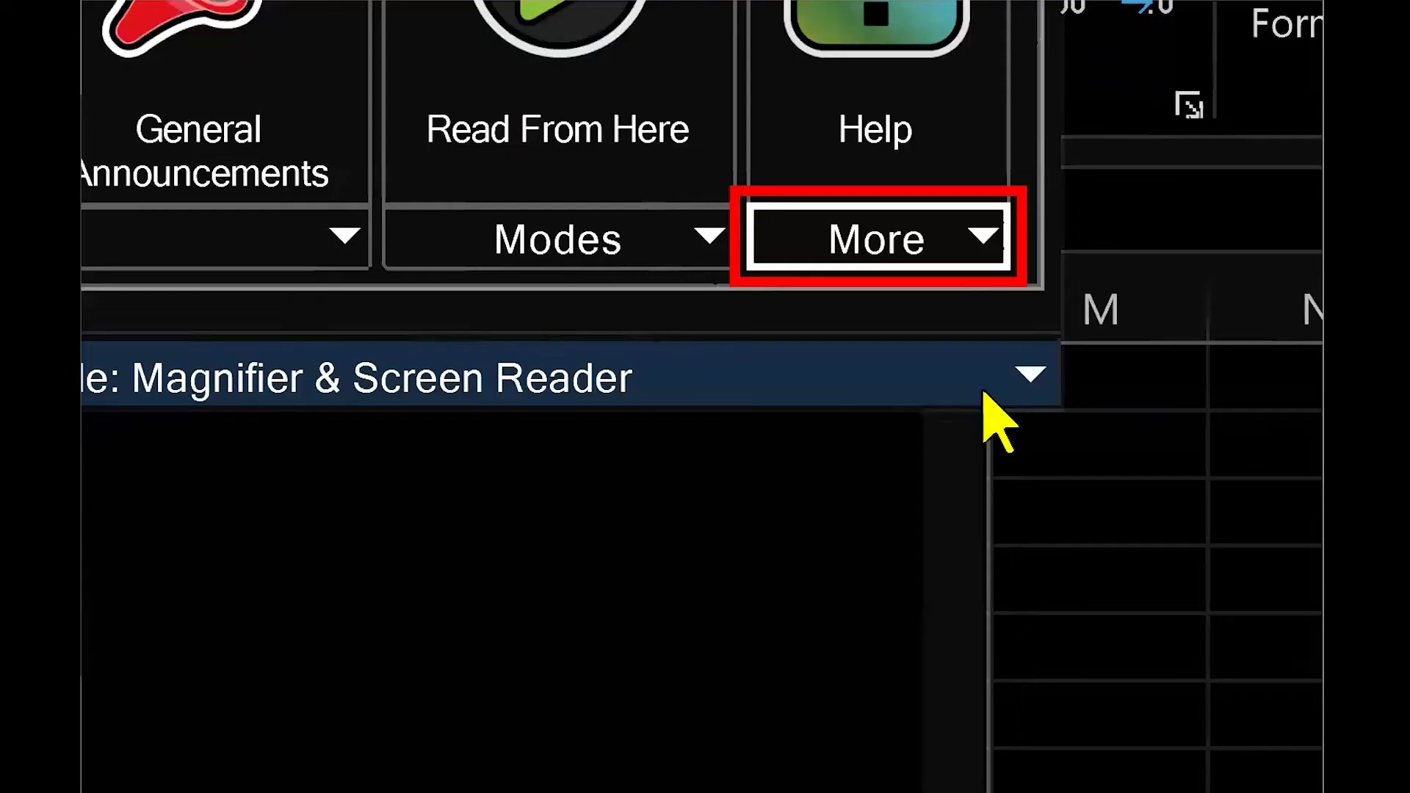
# Open the extra help choices and arrow to Visit Dolphin Help and Support Website
pyautogui.press('Return')
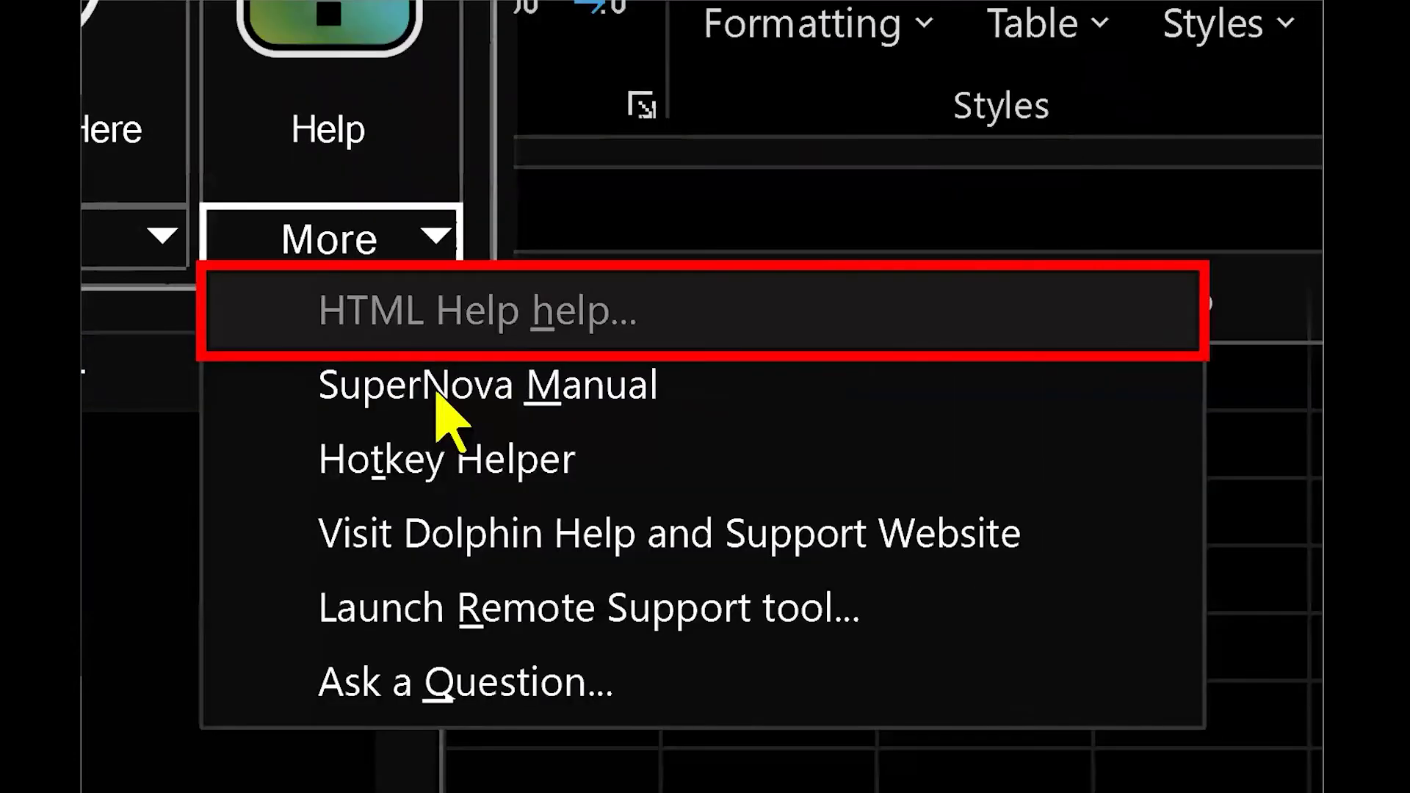
pyautogui.press('Down')
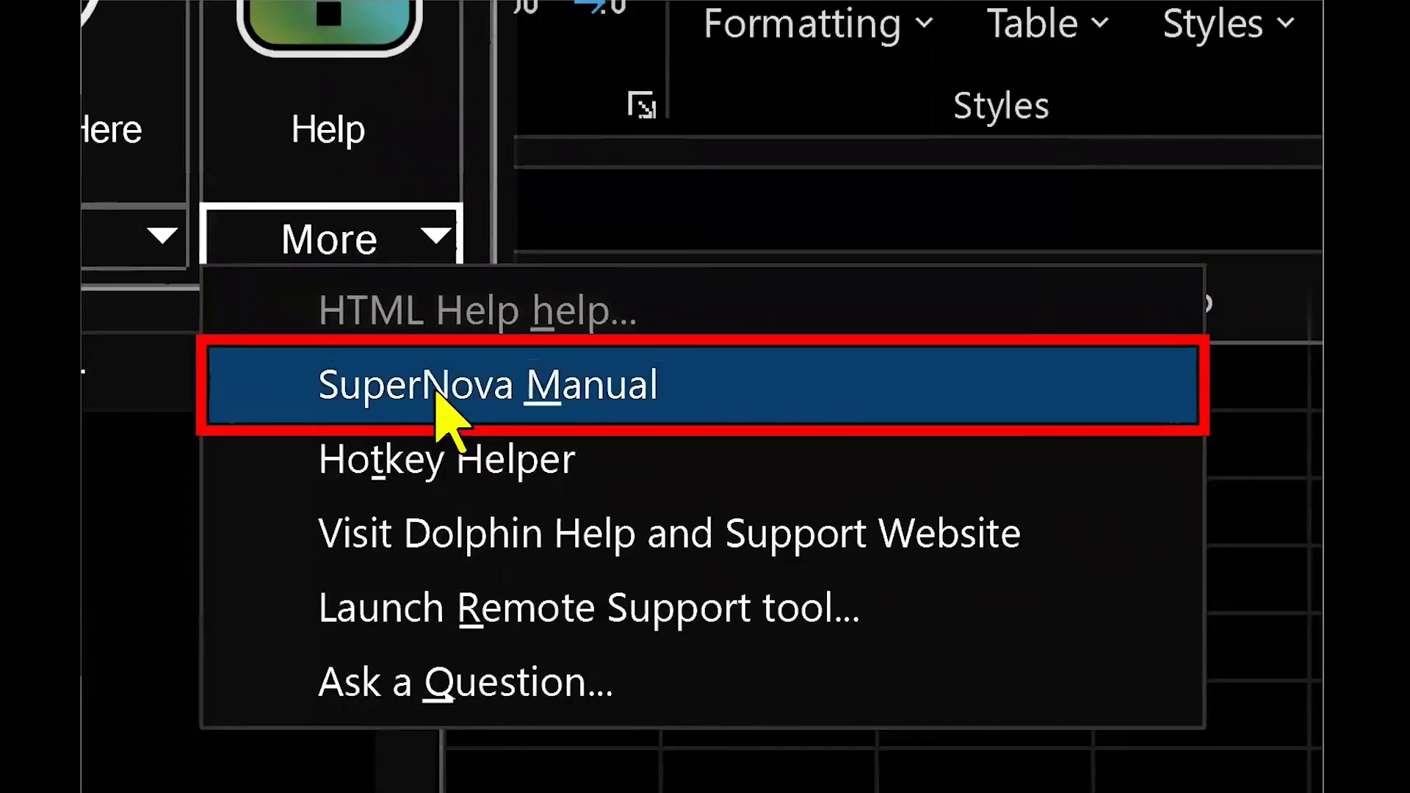
pyautogui.press('Down')
pyautogui.press('Down')
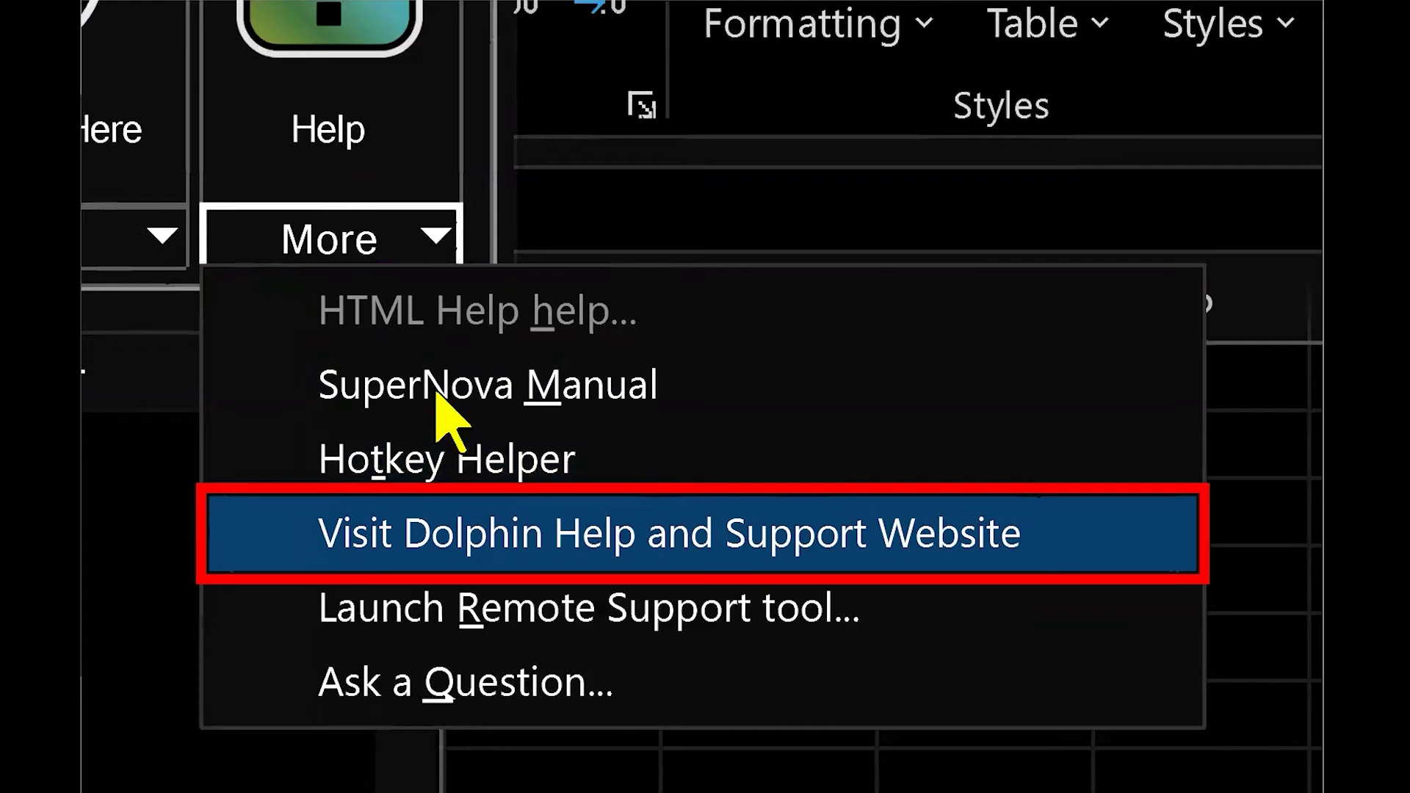
pyautogui.press('Down')
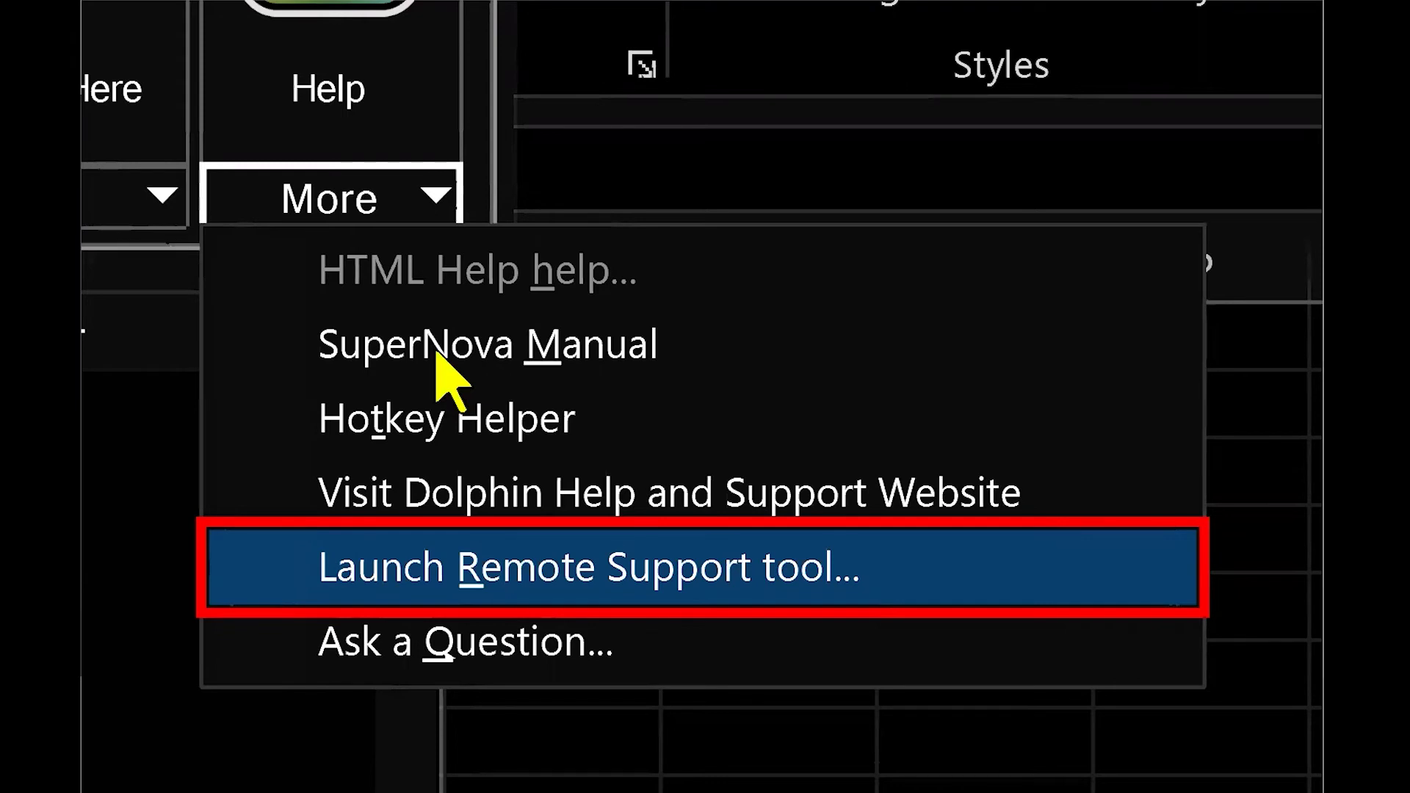
pyautogui.press('Up')
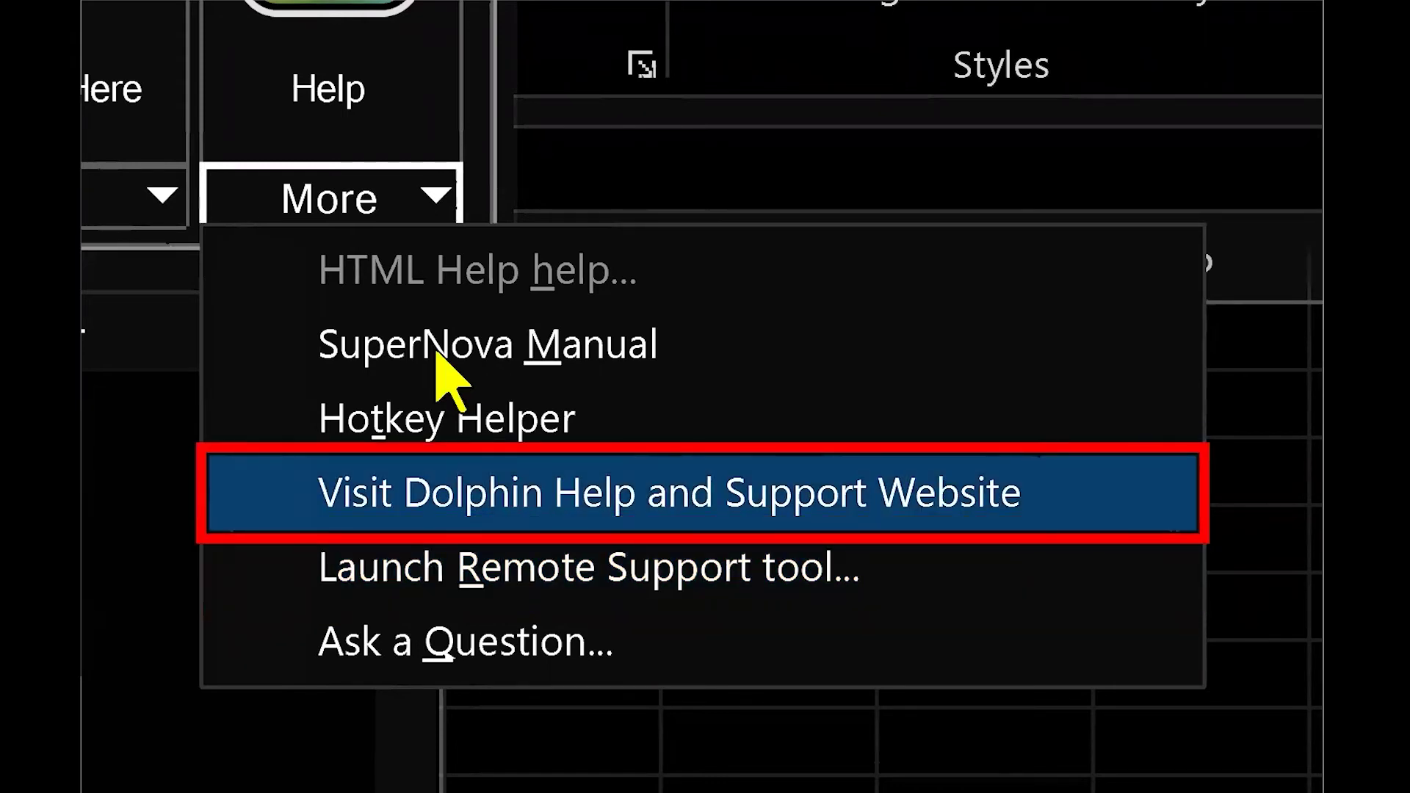
# Launch the Dolphin Help and Support website, which lists Learning Resources, Support Solutions and Other Sources of Help
pyautogui.press('Return')
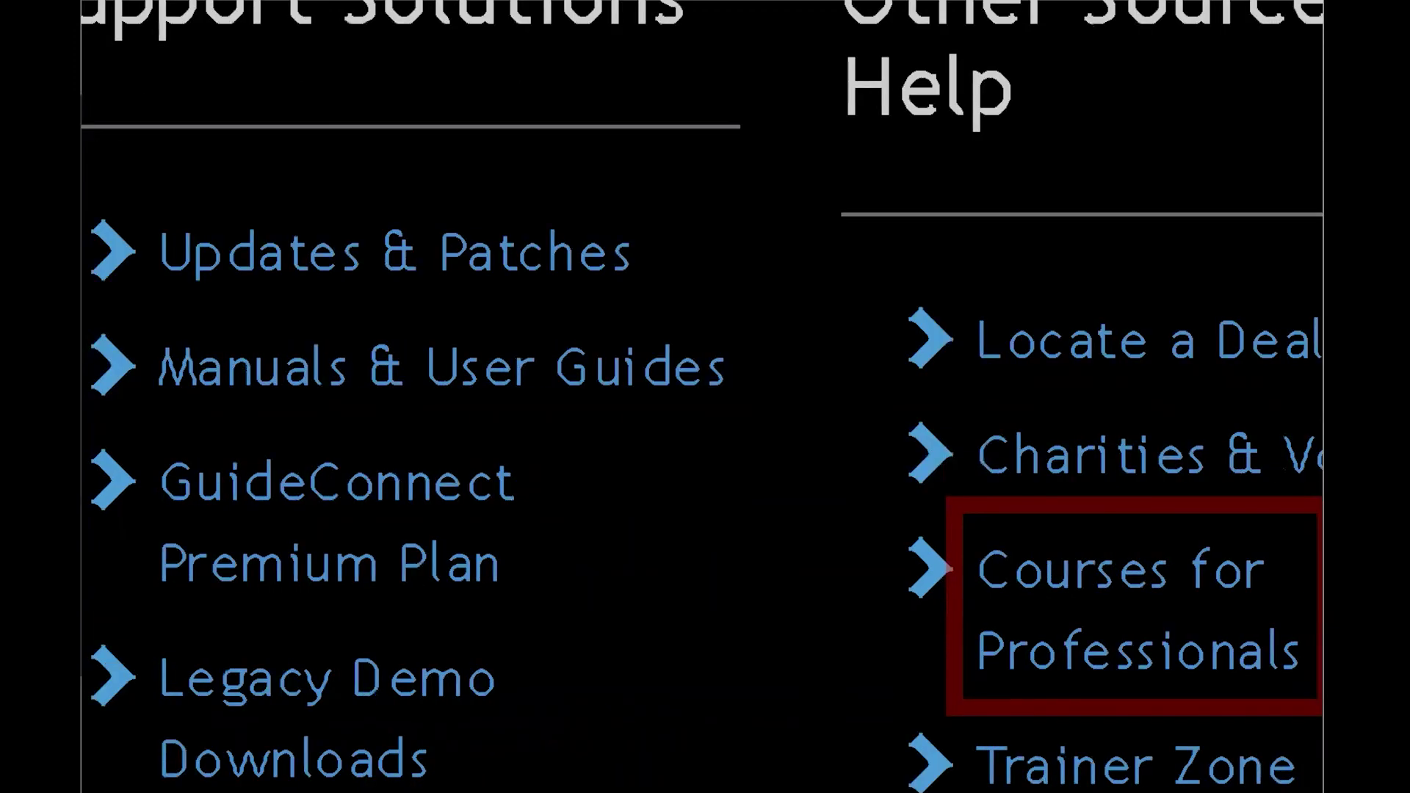
pyautogui.press('Tab')
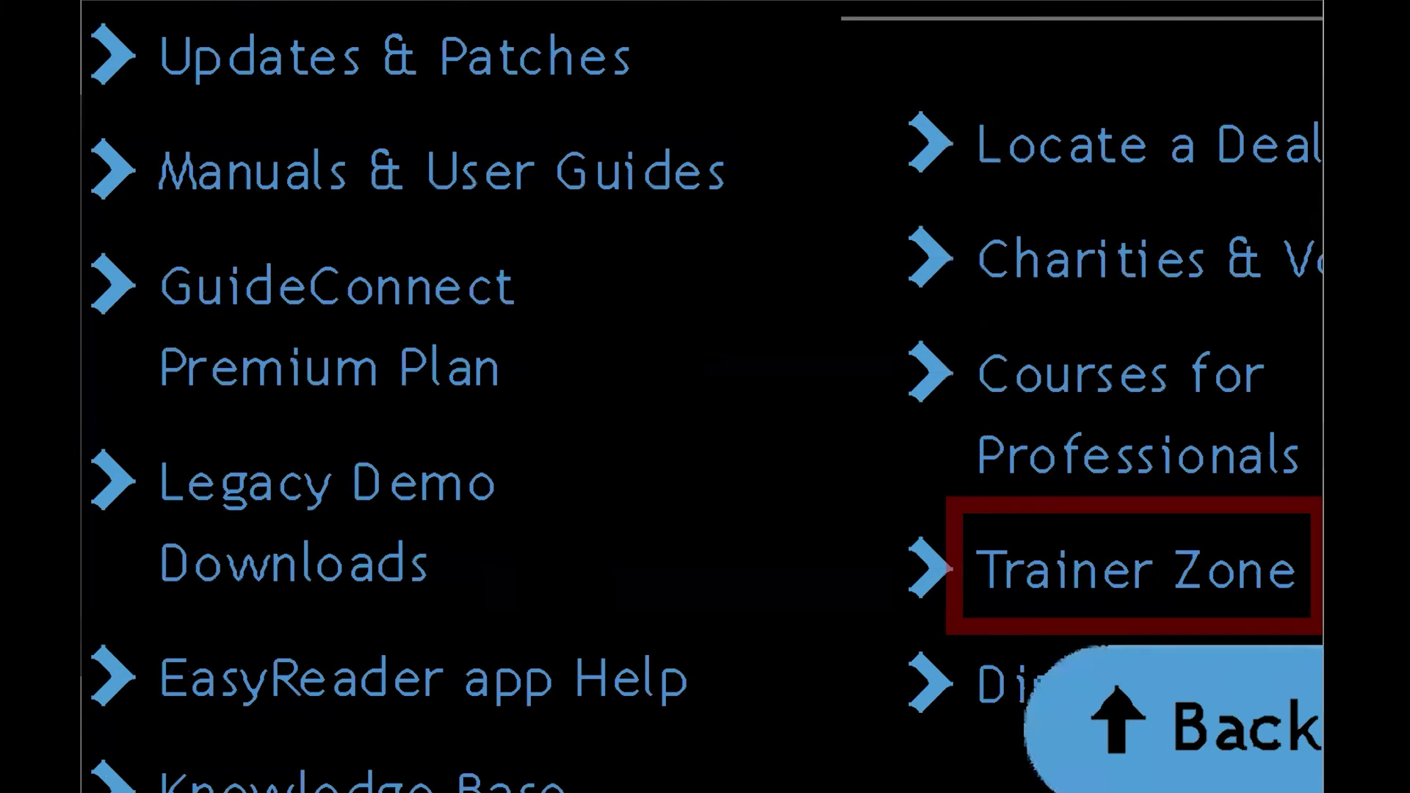
pyautogui.press('Tab')
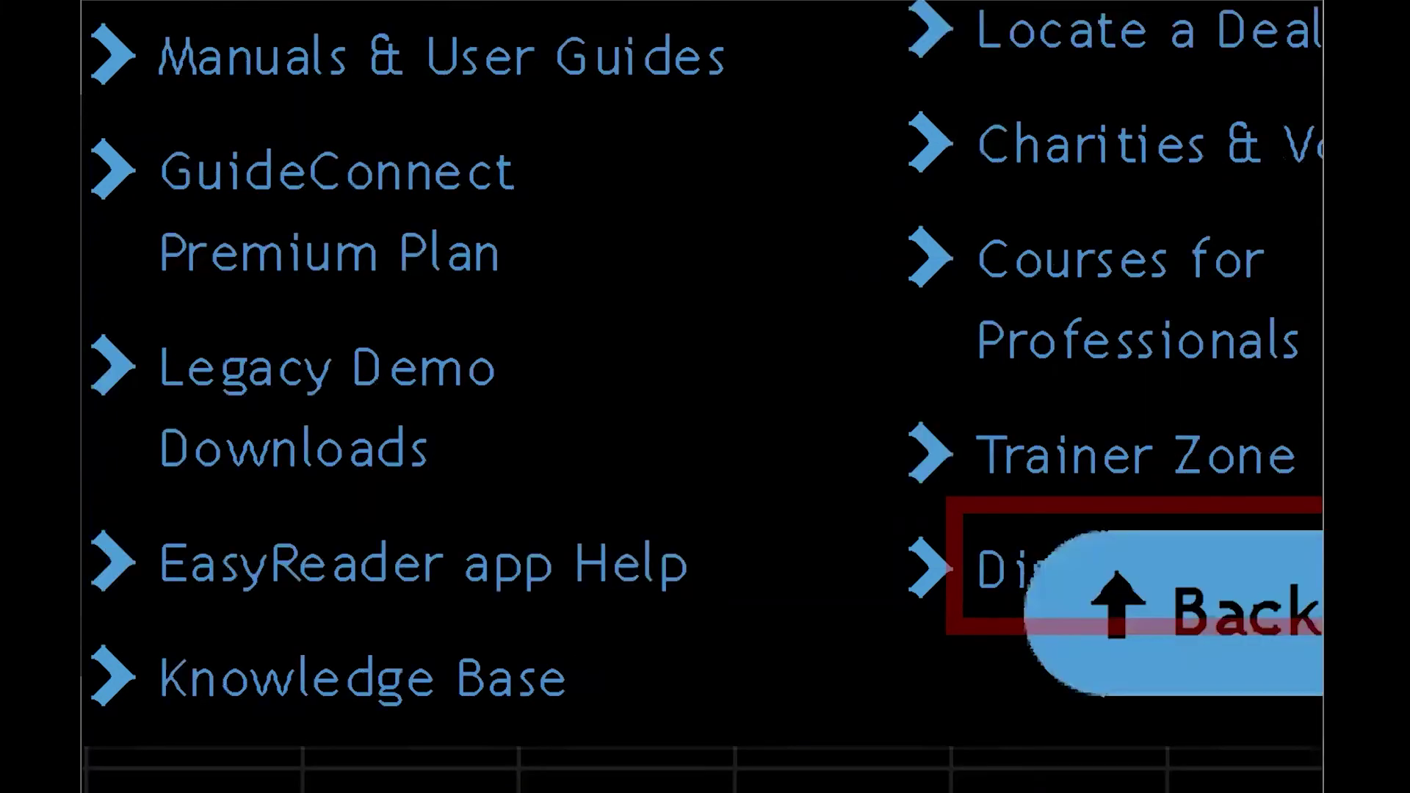